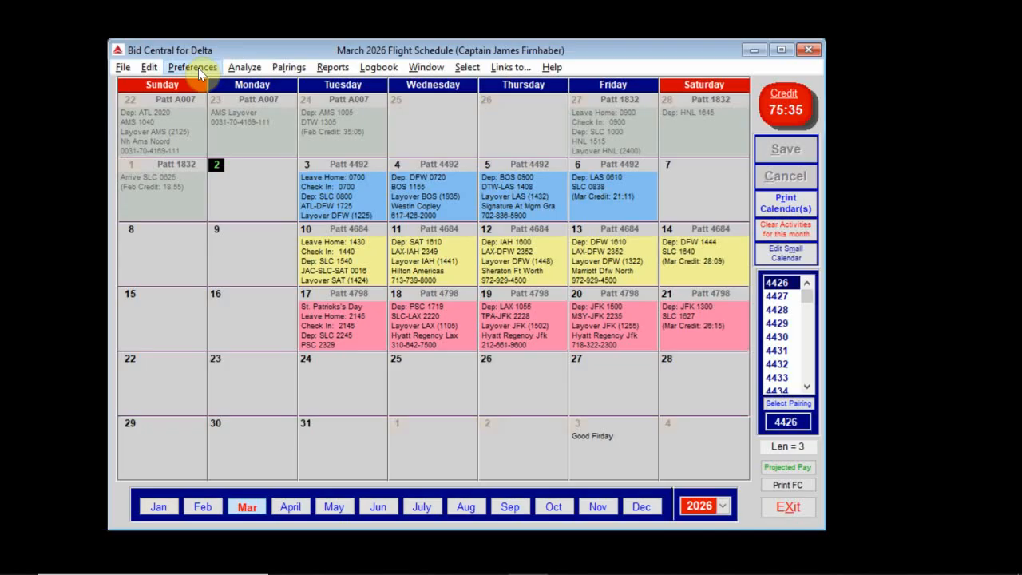
Step: In Commuter Flight Setup, add a single-leg SAN-SLC route to work
click(194, 68)
click(242, 217)
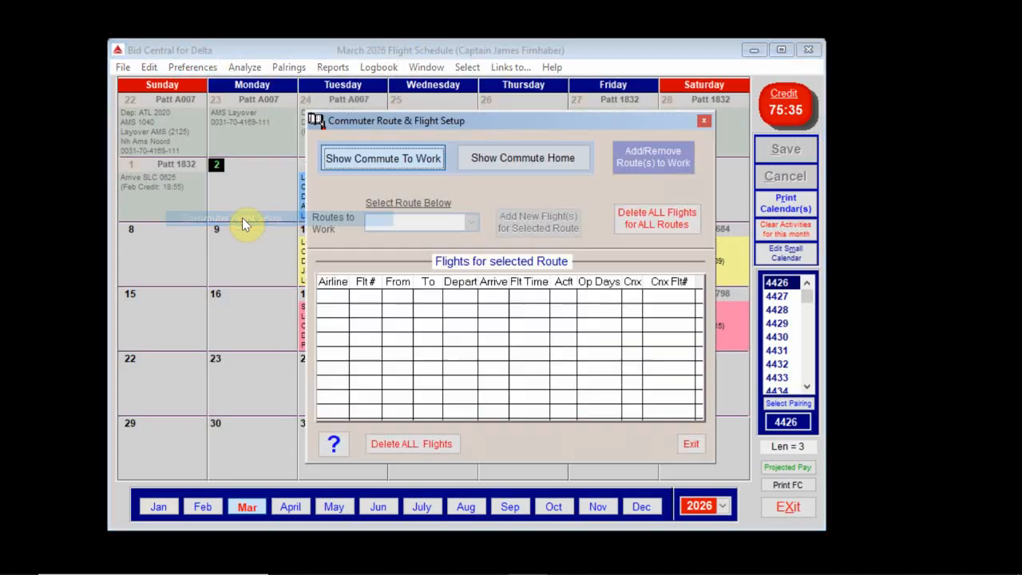
click(651, 163)
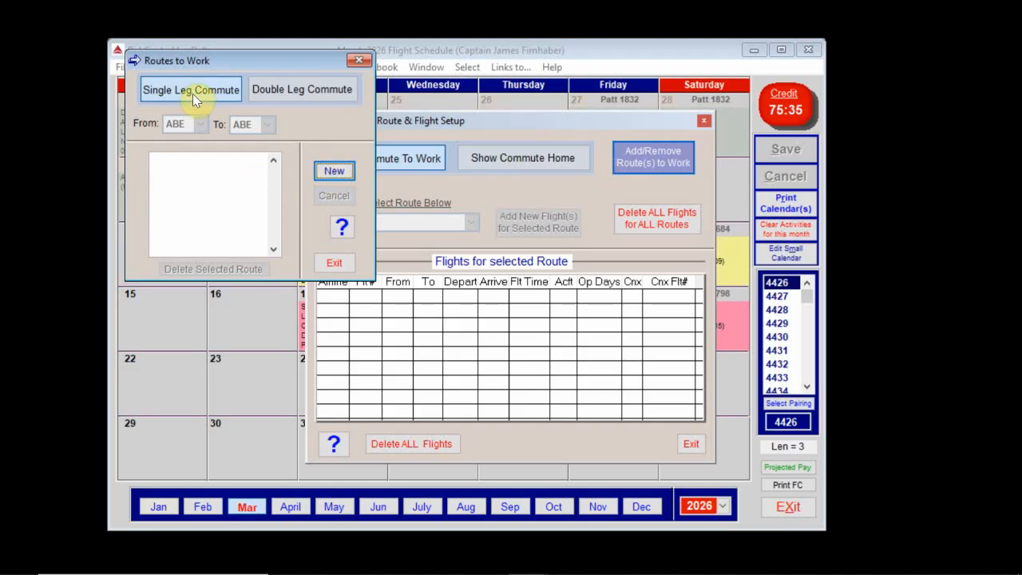
click(332, 170)
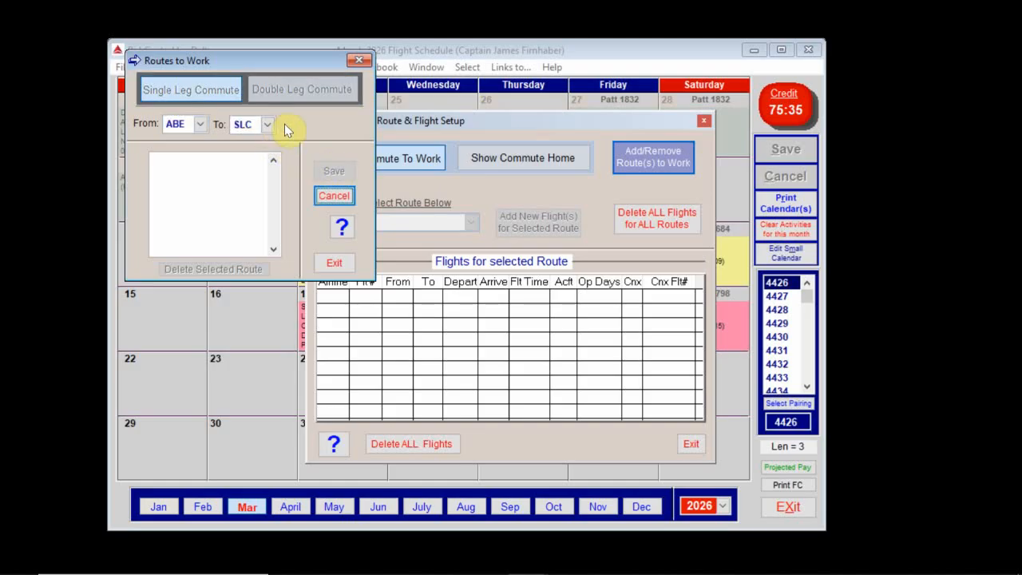
click(199, 125)
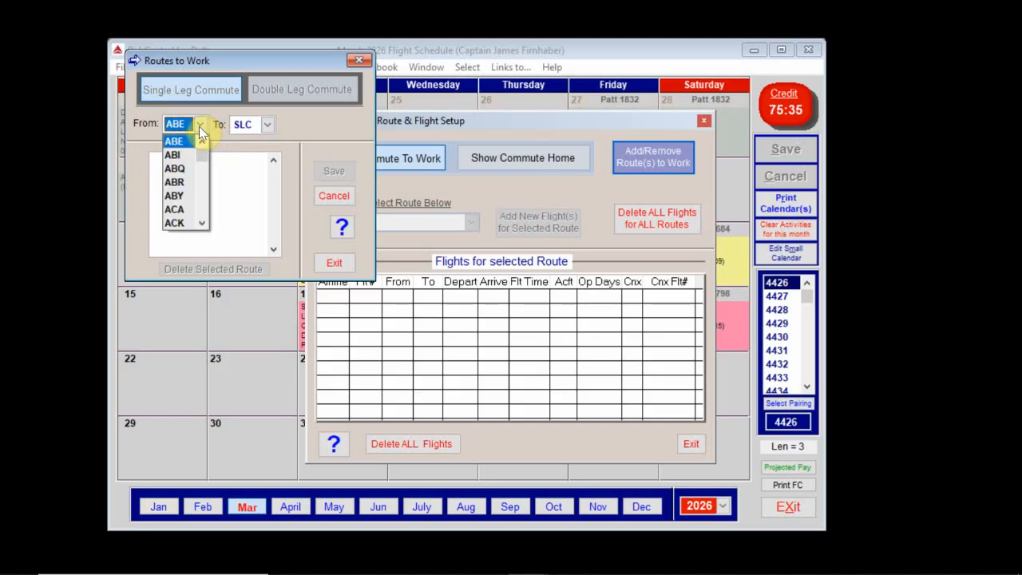
text(sansans)
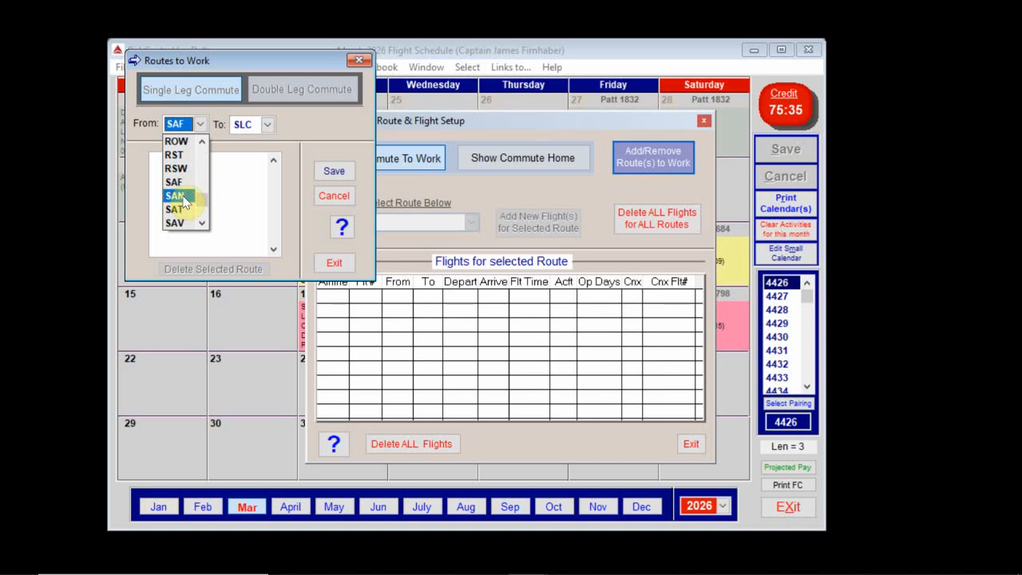
click(177, 195)
click(334, 171)
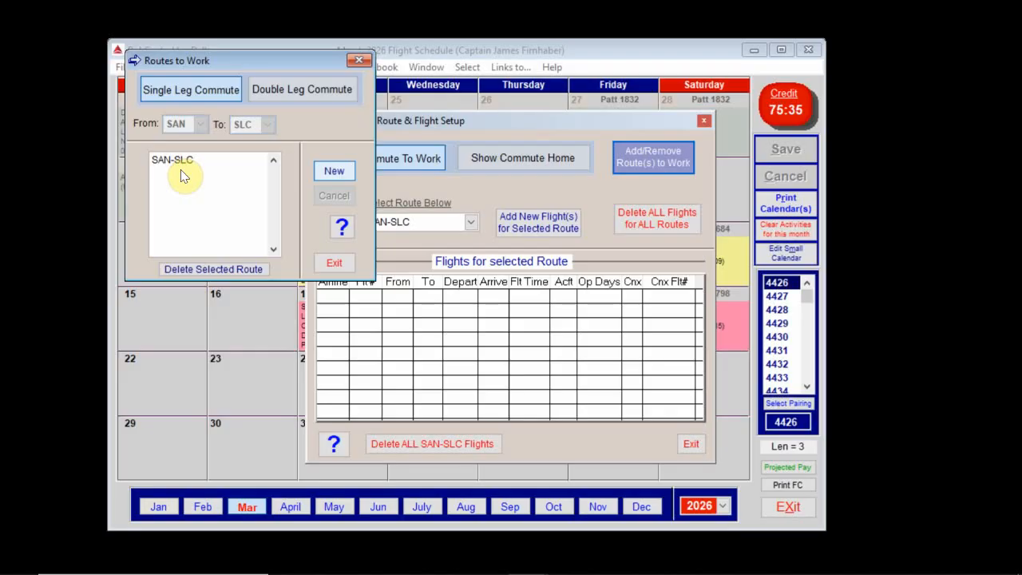
Step: Add a double-leg SAN-LAX-SLC route to work connecting through LAX
click(310, 91)
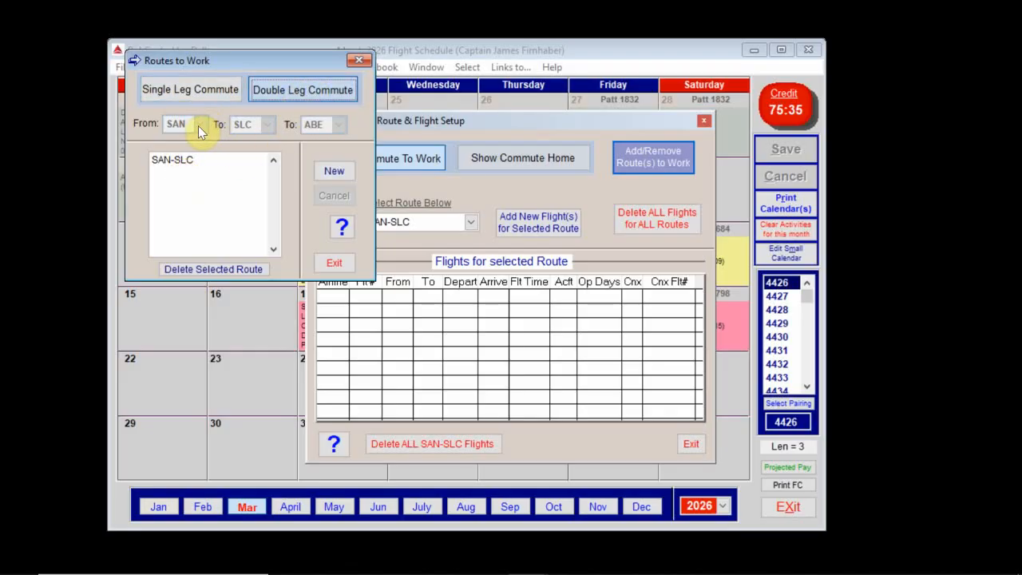
click(334, 170)
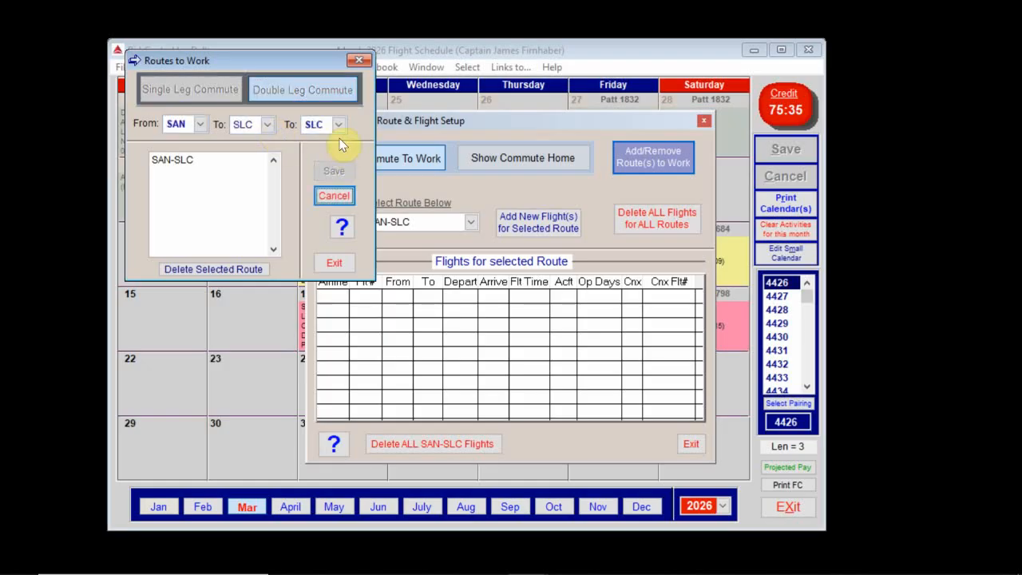
click(267, 124)
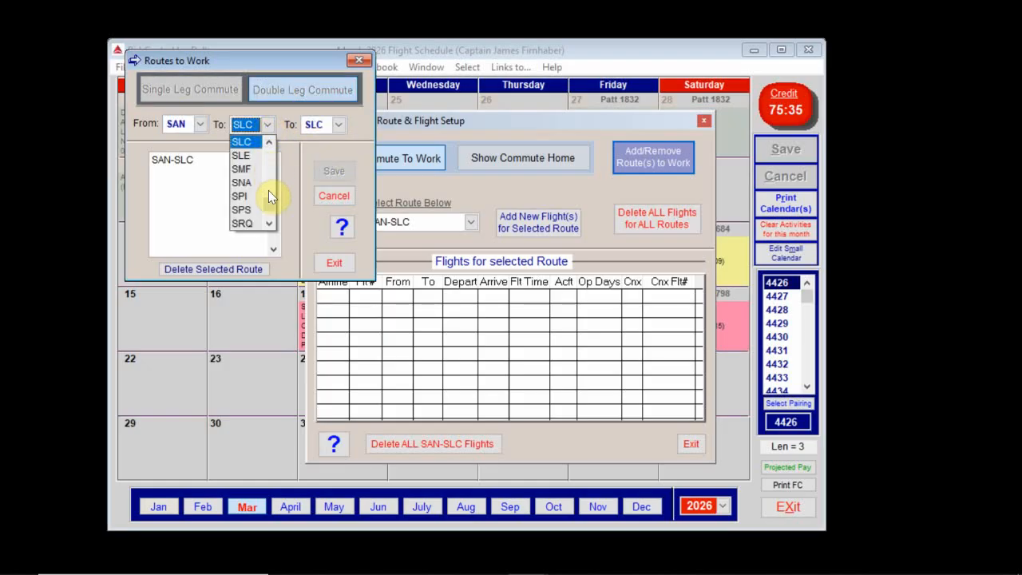
key(l)
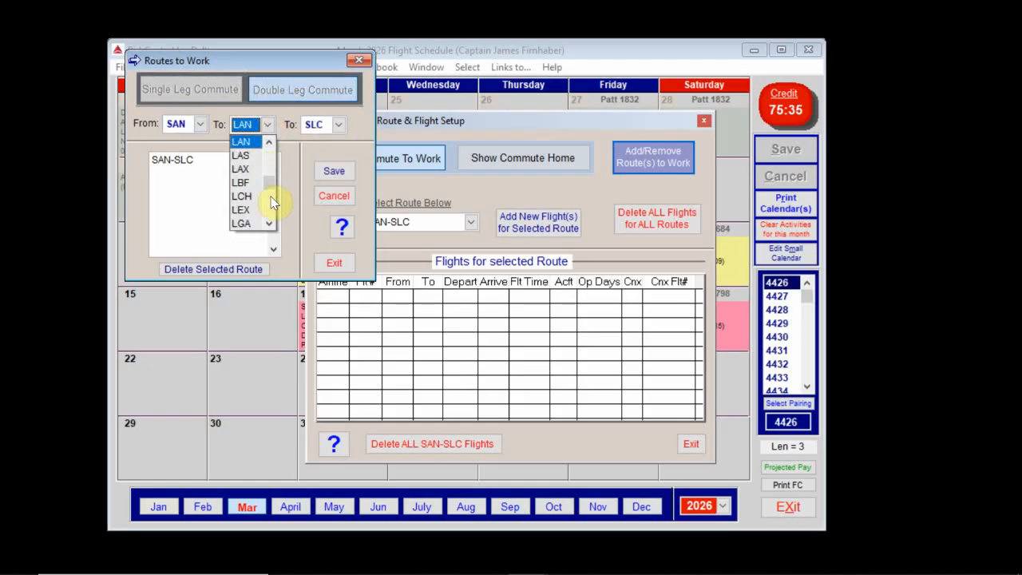
click(243, 169)
click(333, 172)
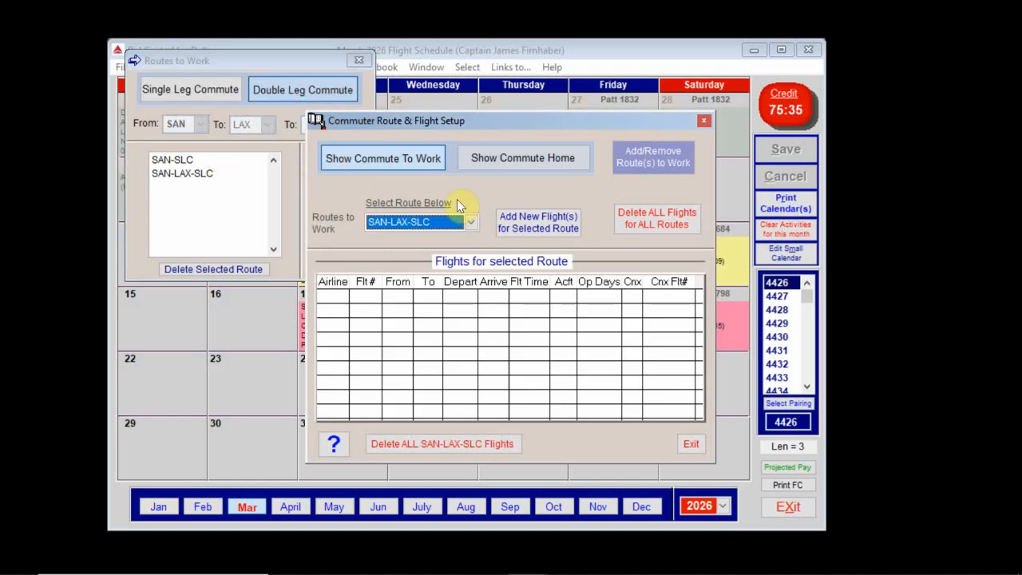
Step: Close the route list and review the SAN-SLC and SAN-LAX-SLC work routes
click(365, 65)
click(364, 62)
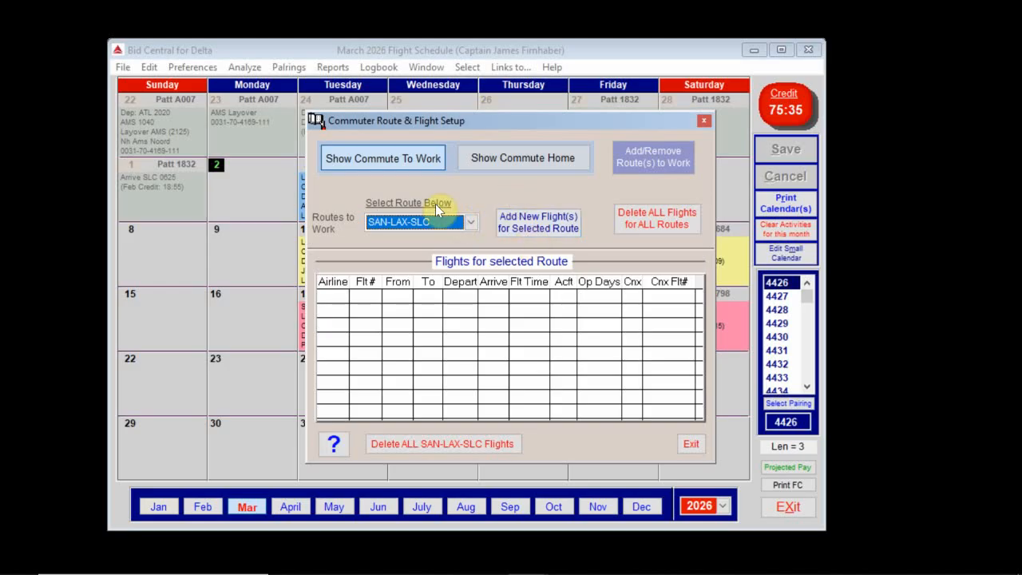
click(472, 222)
click(459, 236)
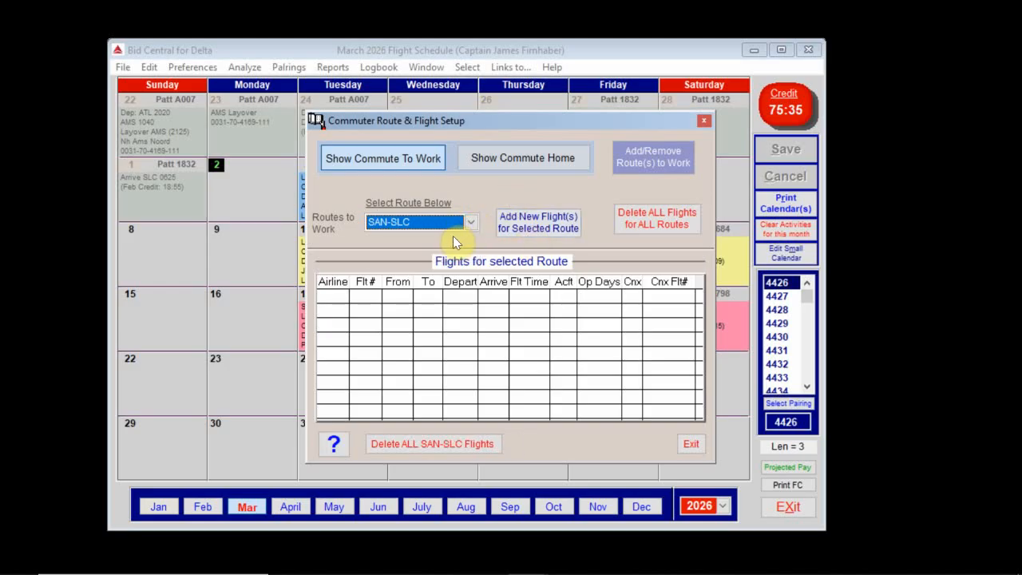
click(471, 222)
click(463, 253)
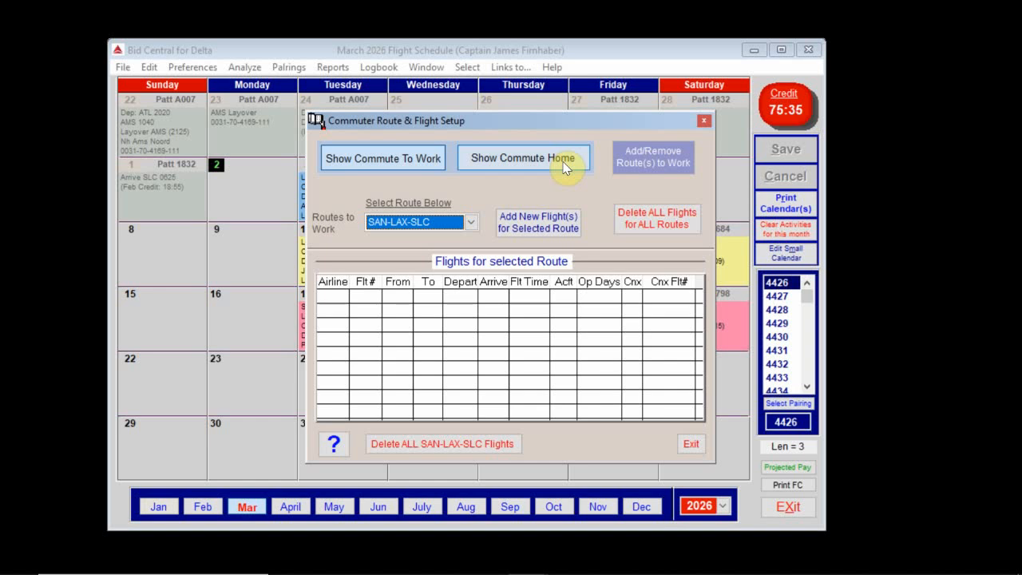
Step: Confirm the matching SLC-SAN and SLC-LAX-SAN home routes exist
click(559, 163)
click(470, 222)
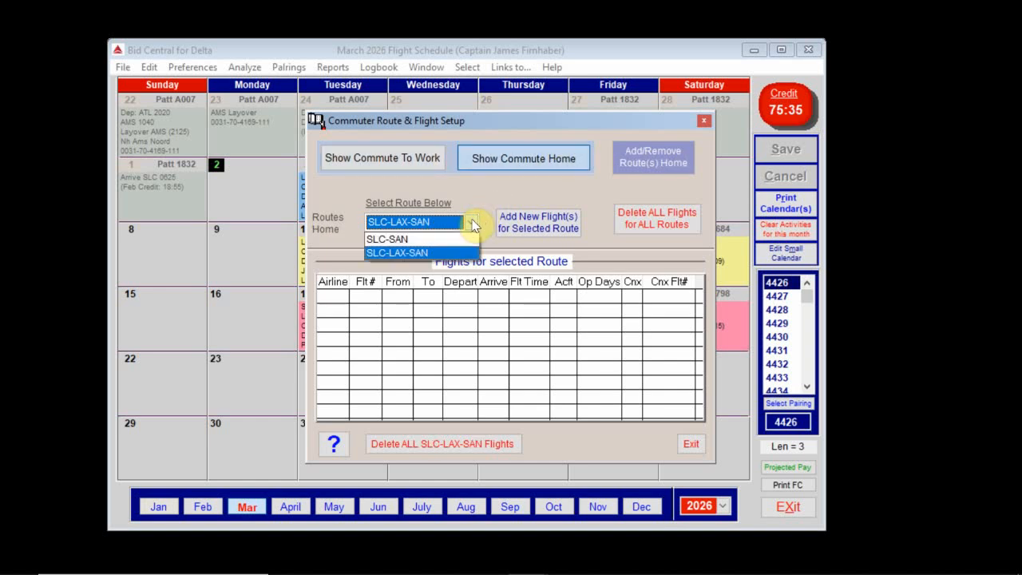
click(457, 239)
click(471, 223)
click(452, 254)
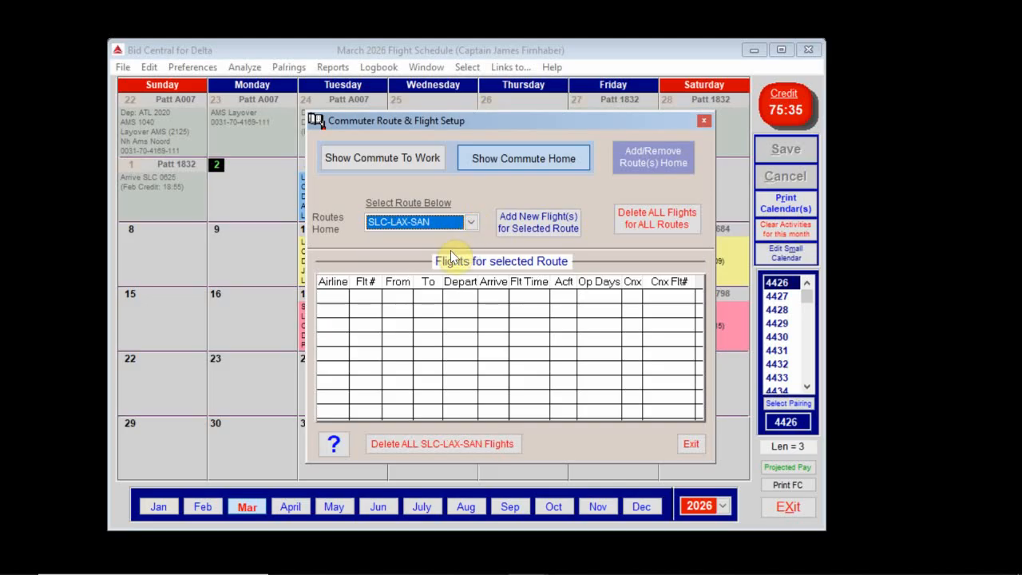
click(374, 159)
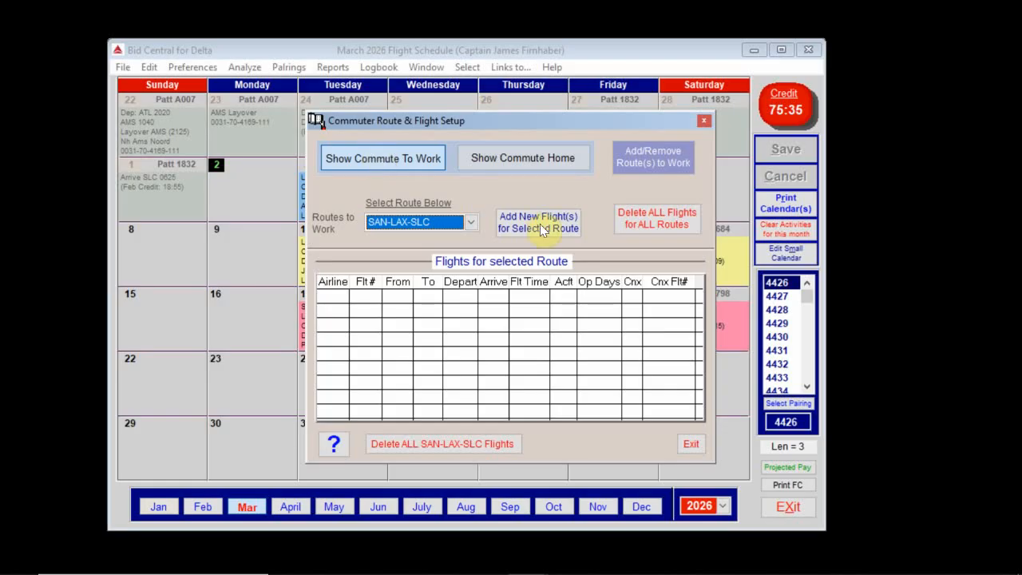
Step: Start a TravelNet flight capture for the SAN-SLC work route and switch to the browser
click(472, 223)
click(459, 234)
click(516, 231)
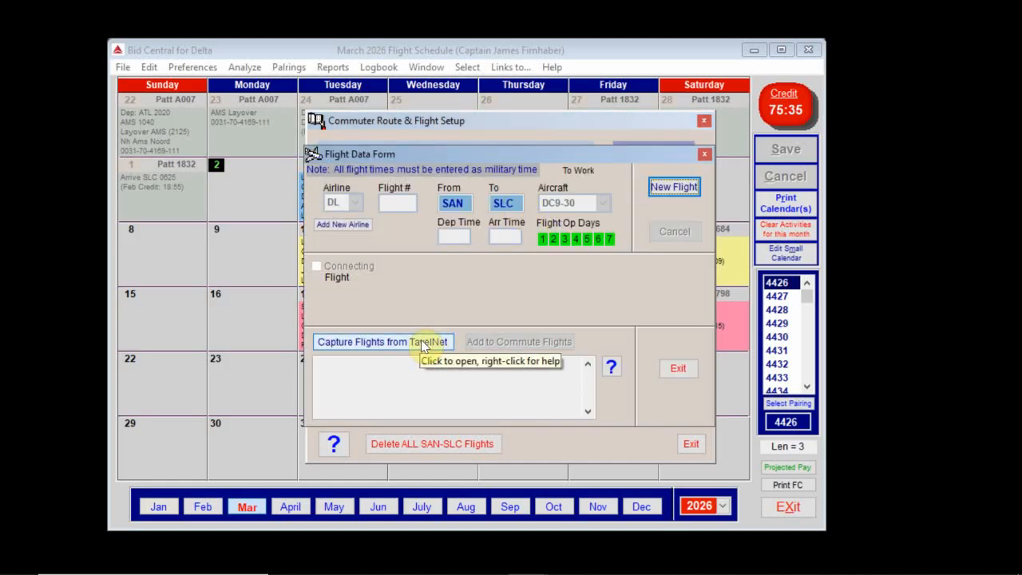
click(423, 342)
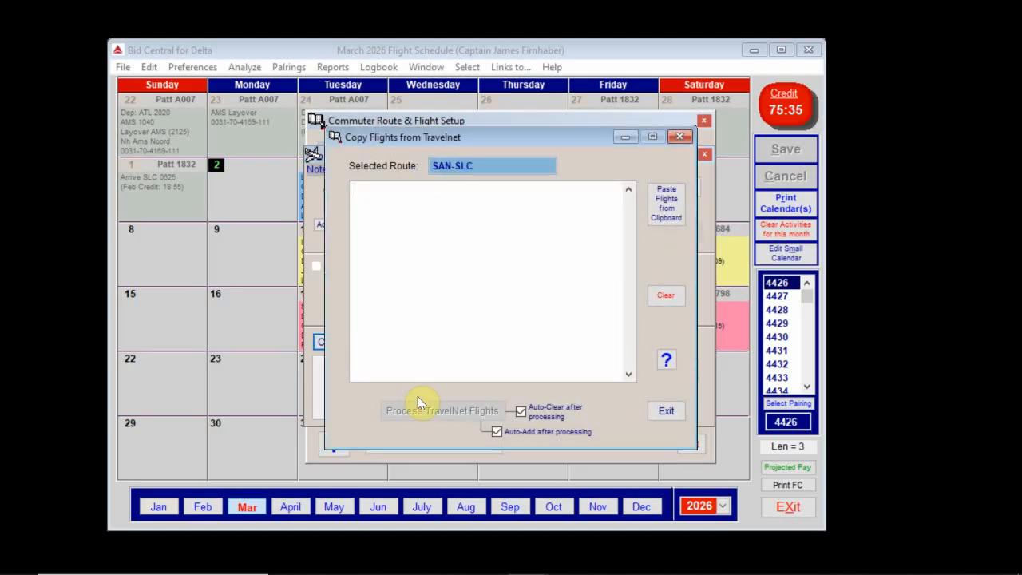
key(alt+Tab)
key(alt+Tab)
key(alt+Tab)
key(alt+Tab)
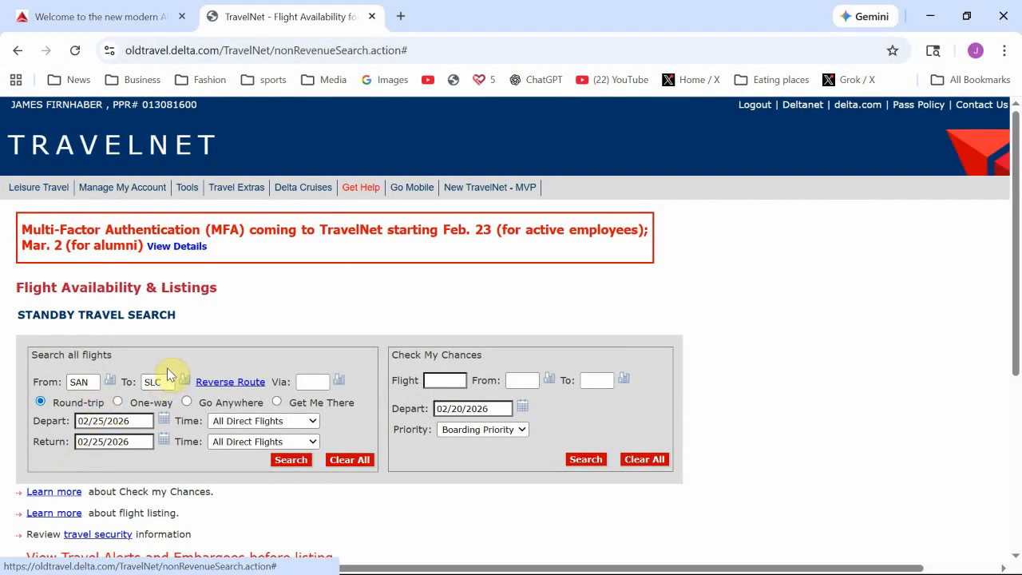
Step: Search TravelNet for SAN to SLC flights on 02/25/2026 and copy the five outbound rows
scroll(297, 309, down, 2)
click(296, 303)
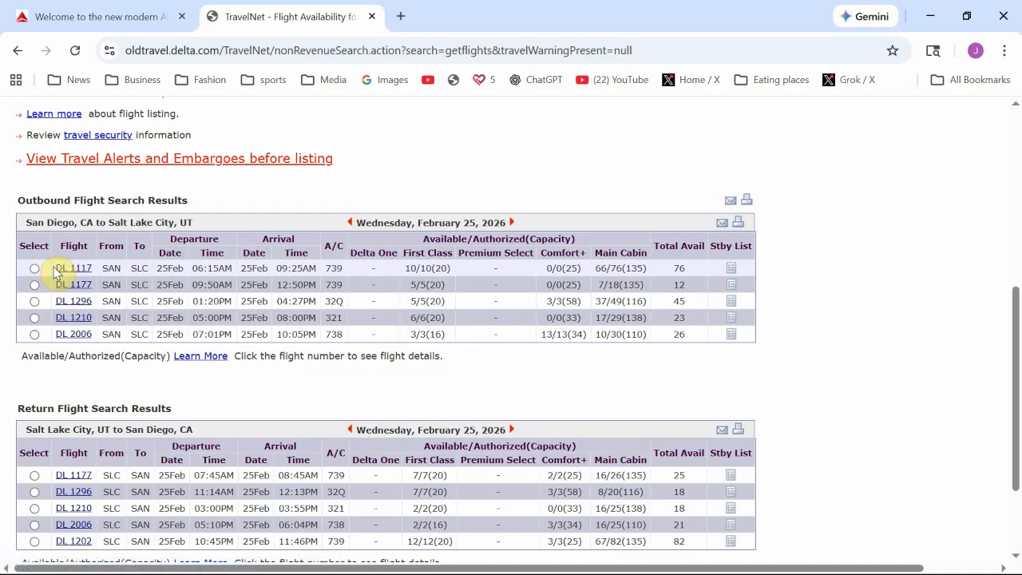
drag(54, 269, 739, 342)
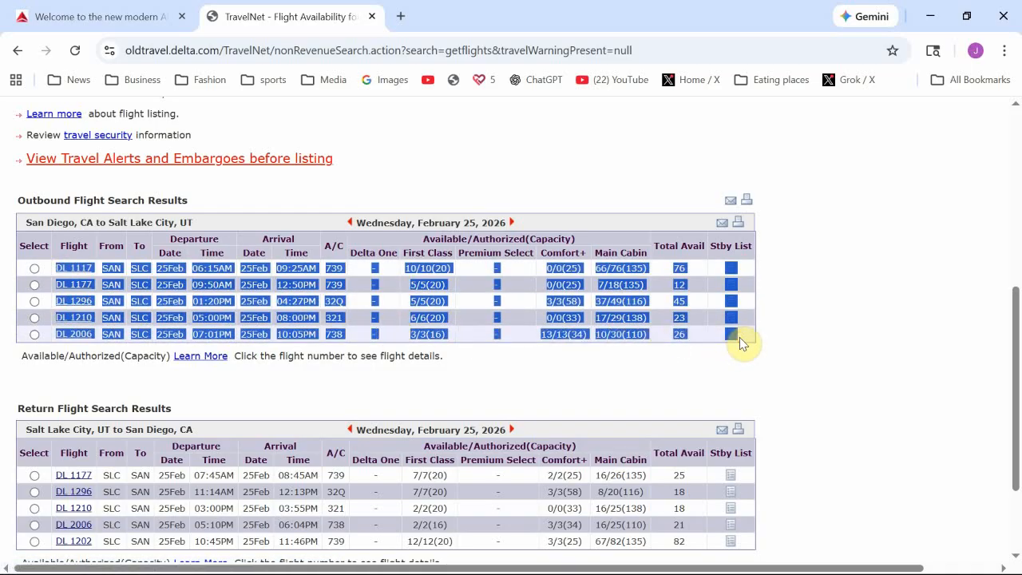
click(740, 342)
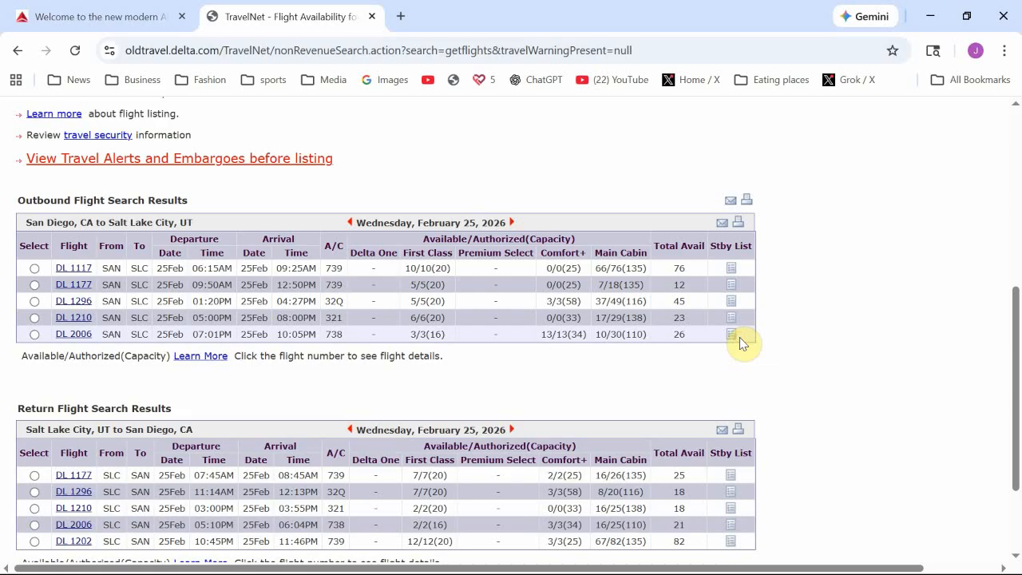
key(alt+Tab)
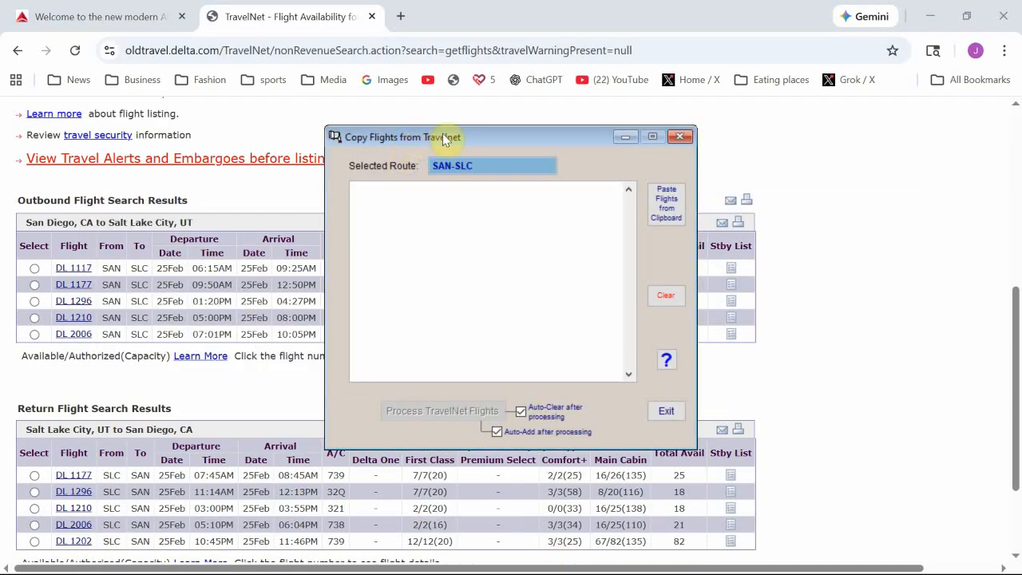
Step: Paste and process flights DL 1117 through DL 2006 into the SAN-SLC route
click(667, 211)
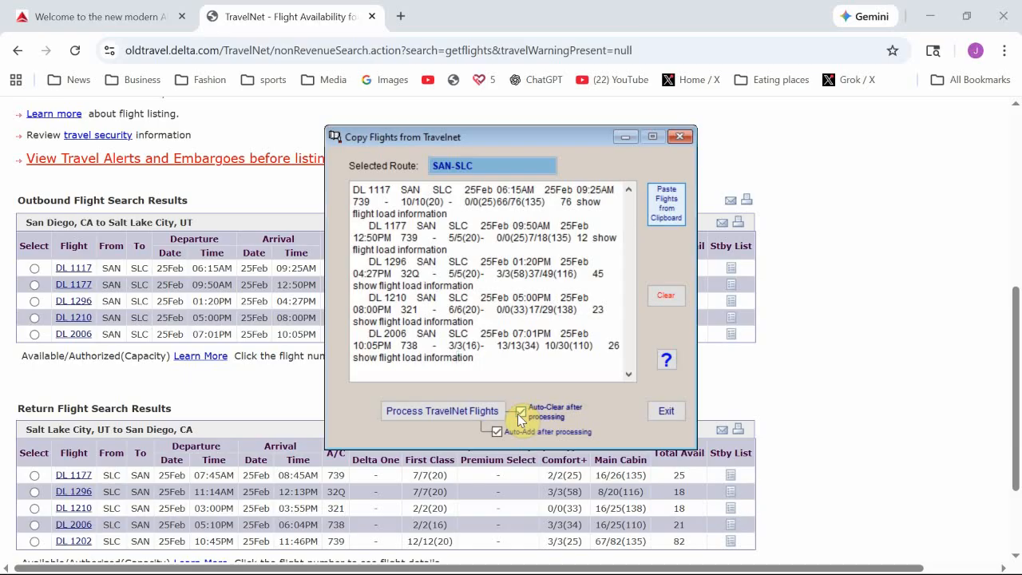
click(462, 411)
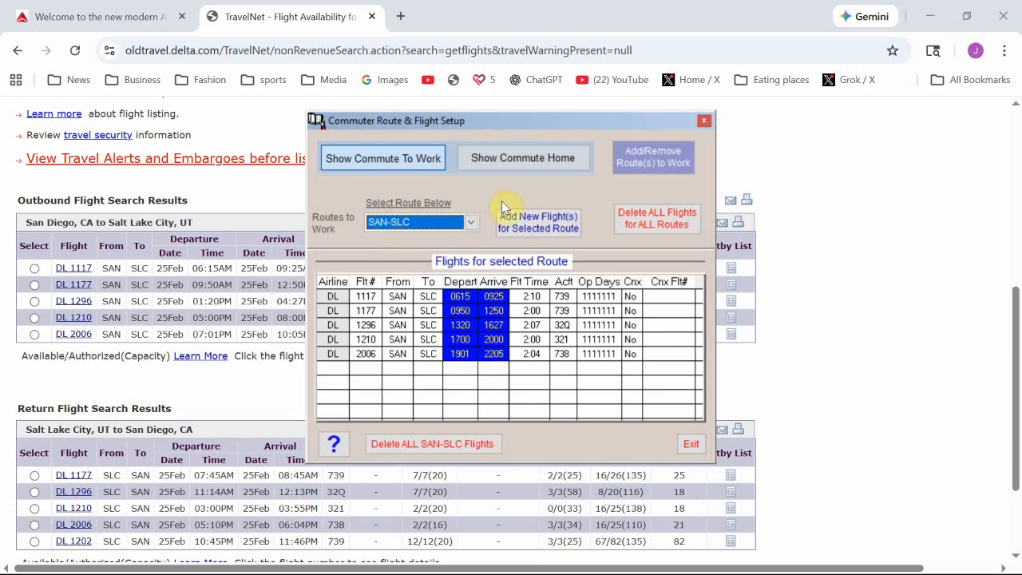
click(503, 159)
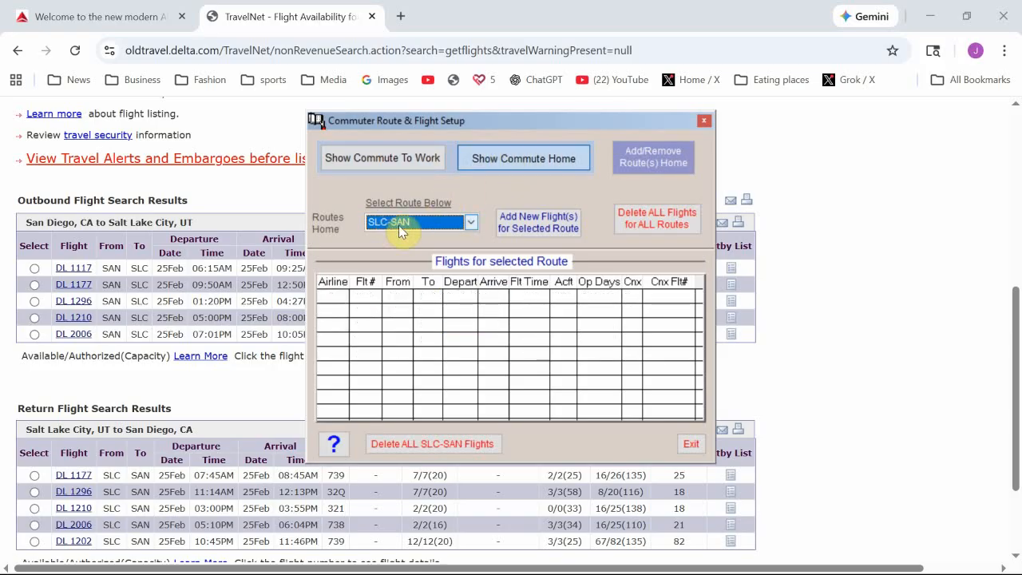
Step: Select and copy the SLC-SAN return flight rows in TravelNet
scroll(216, 372, down, 3)
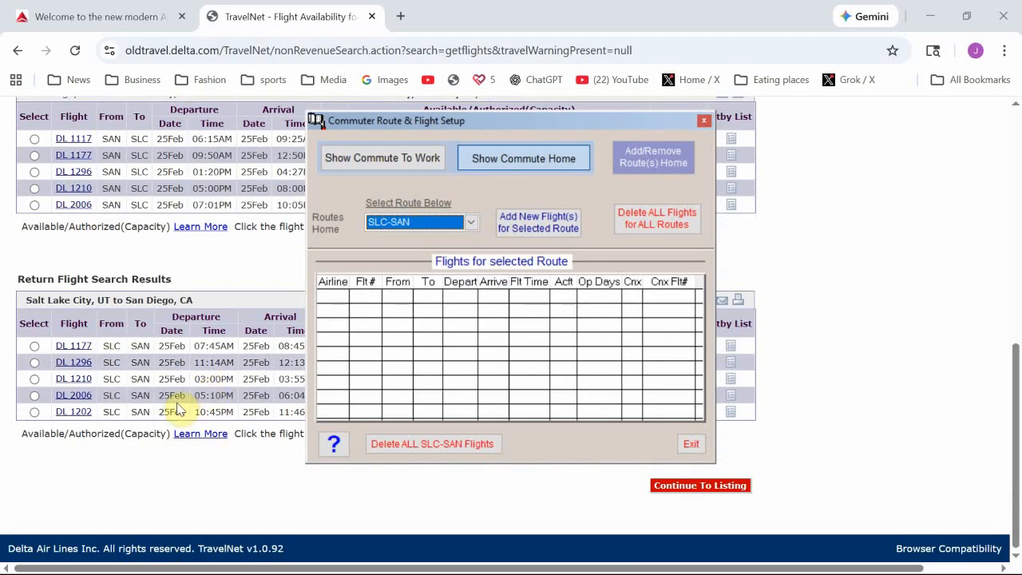
drag(61, 348, 732, 412)
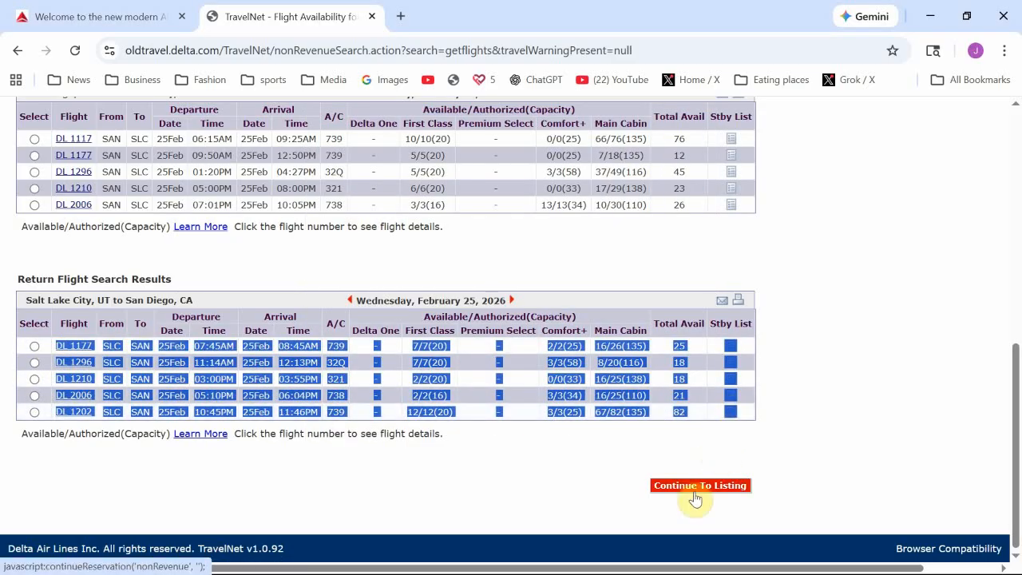
key(alt+Tab)
key(alt+Tab)
key(alt+Tab)
key(alt+Tab)
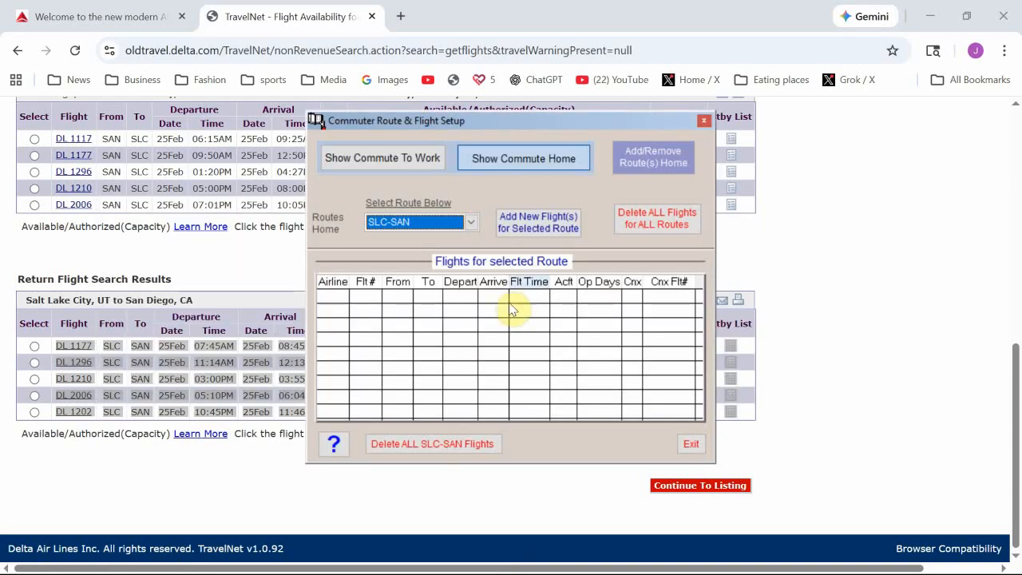
Step: Add the five return flights, DL 1177 through 1202, to the SLC-SAN home route
click(540, 227)
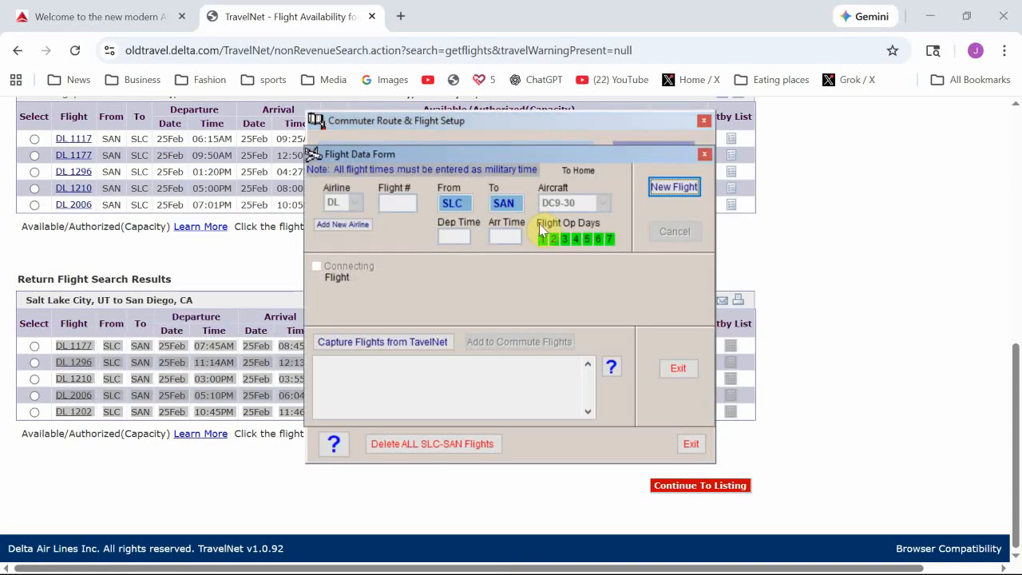
click(388, 344)
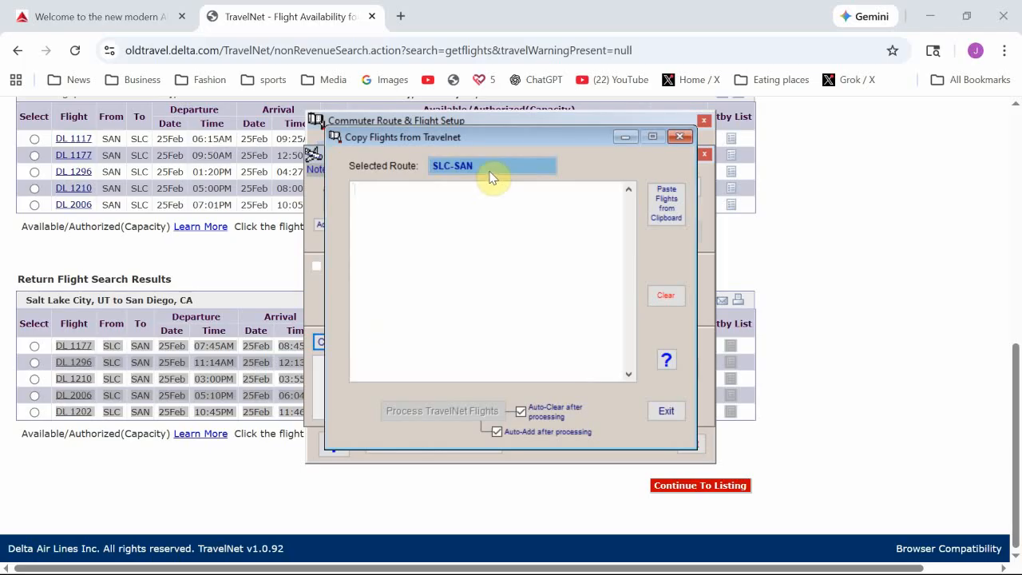
click(666, 209)
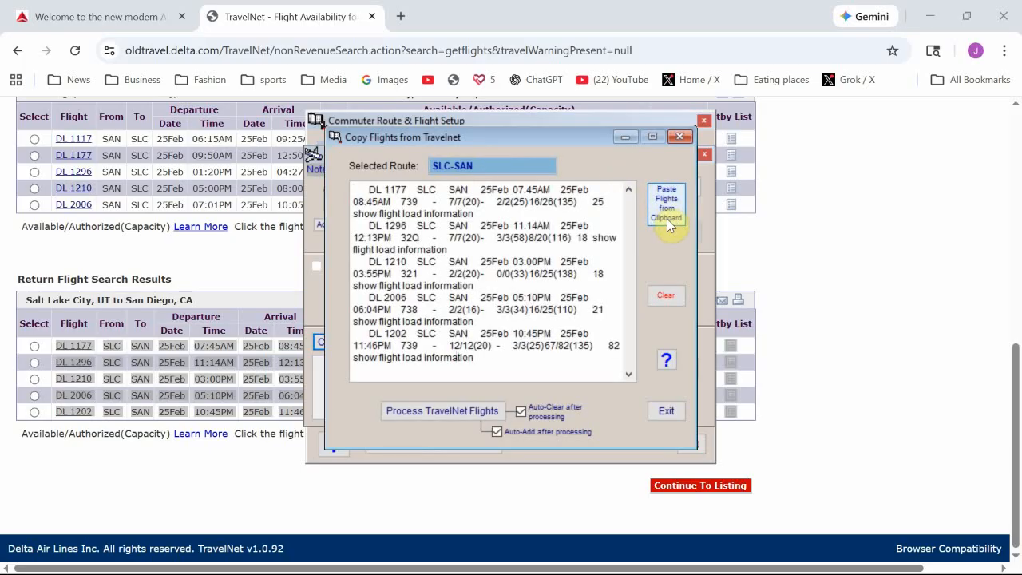
click(460, 413)
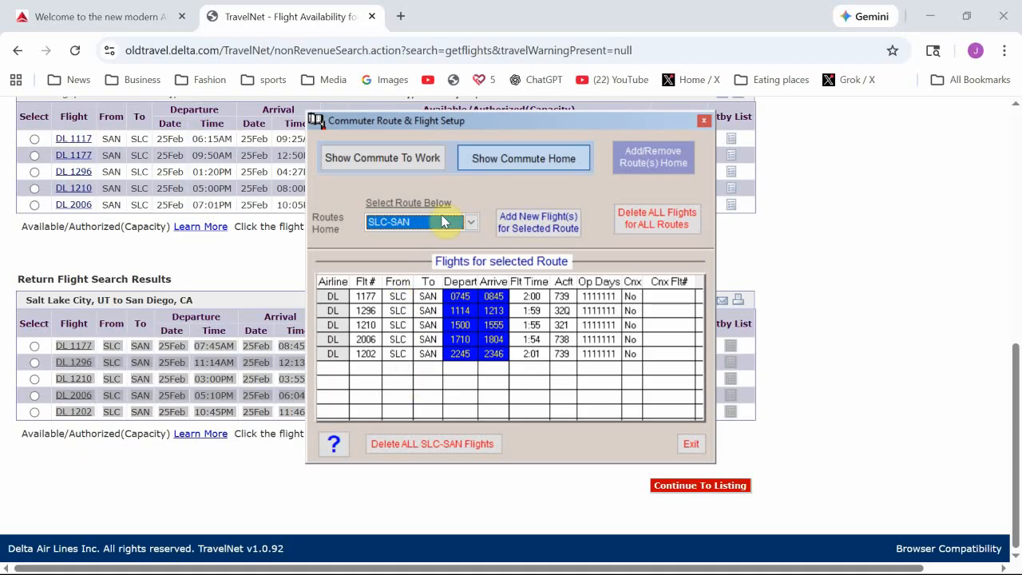
click(413, 164)
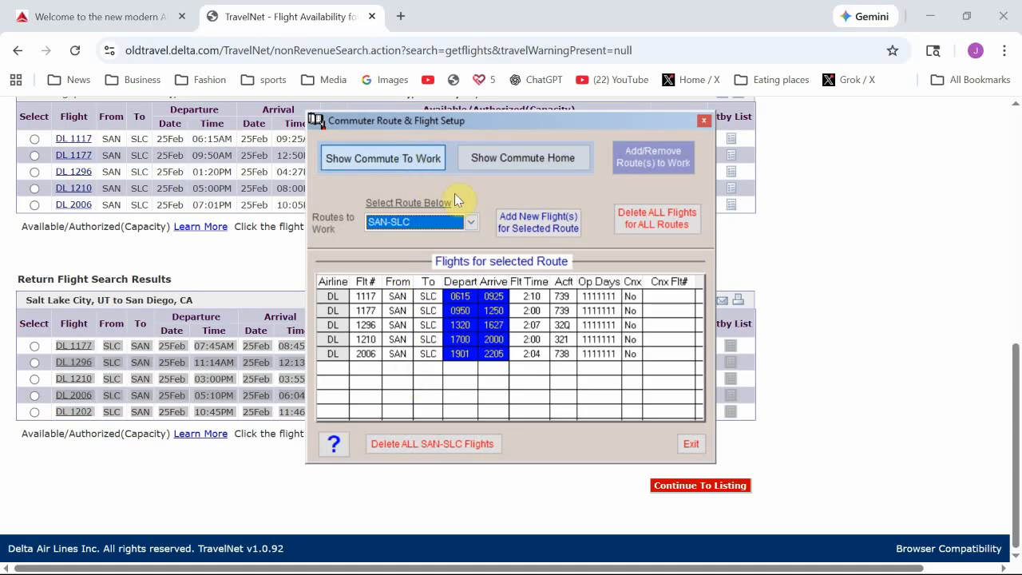
Step: Choose the SAN-LAX-SLC work route and enter LAX as the TravelNet connection airport
click(470, 224)
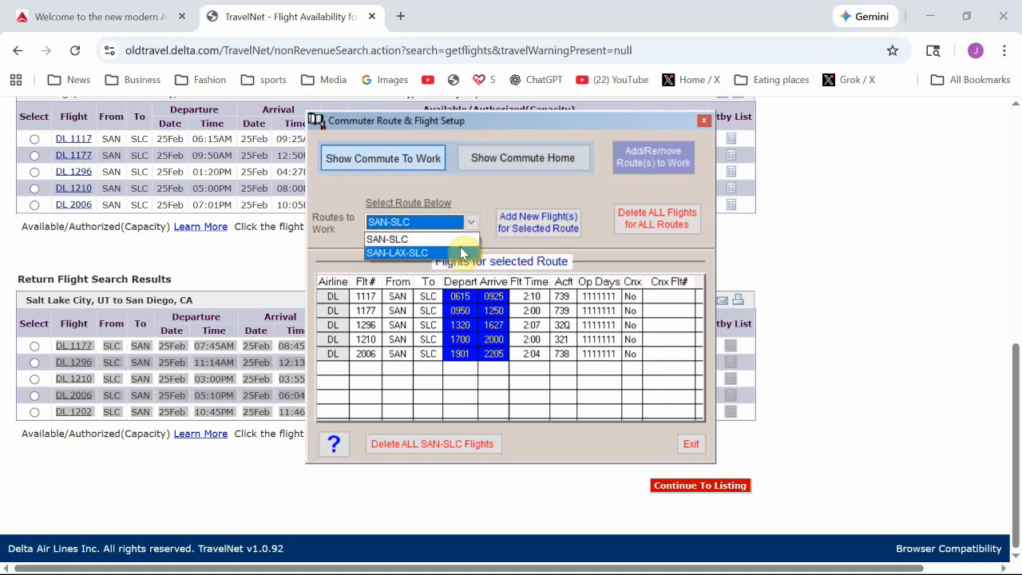
click(460, 253)
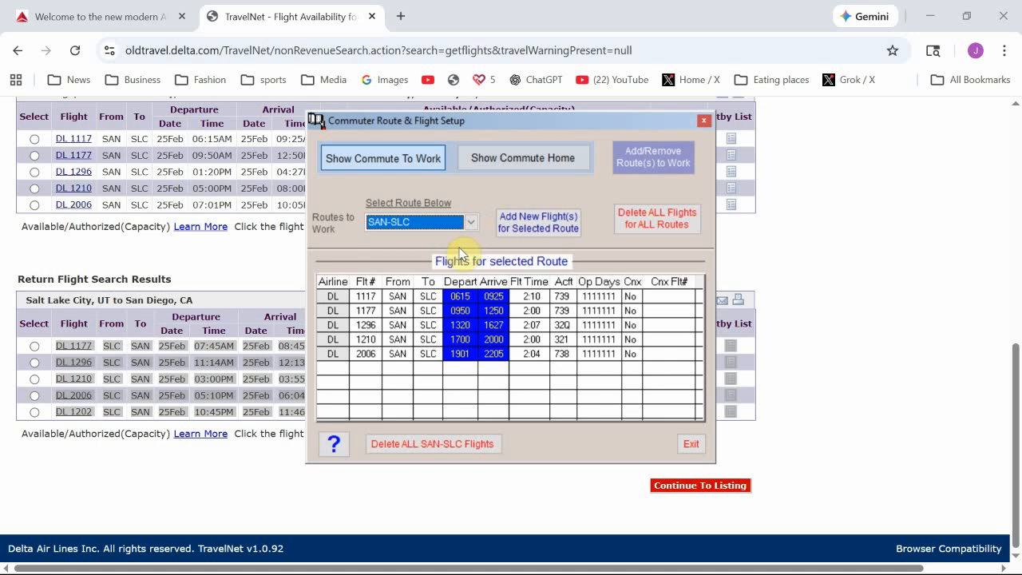
scroll(264, 279, up, 4)
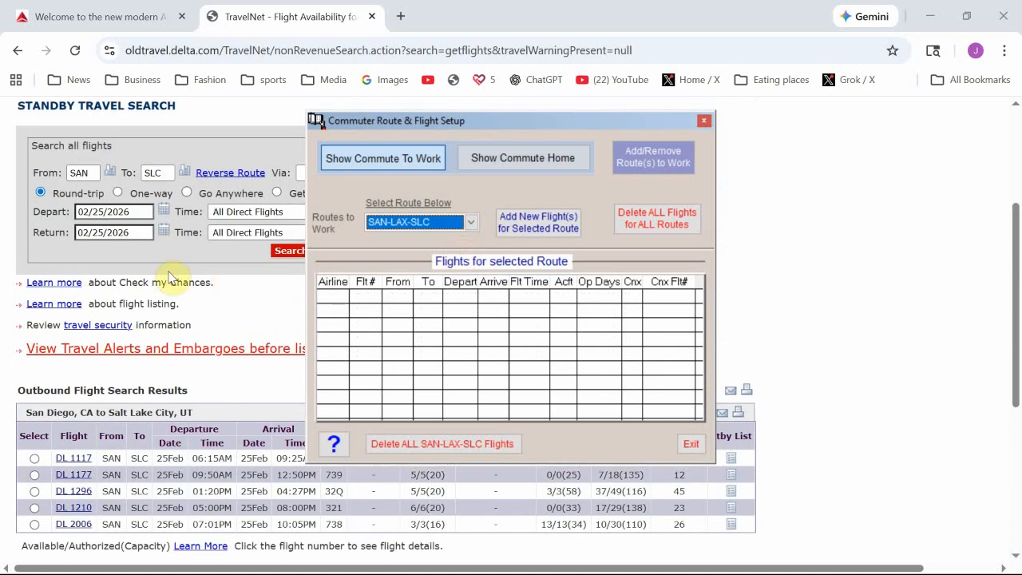
click(198, 143)
click(312, 173)
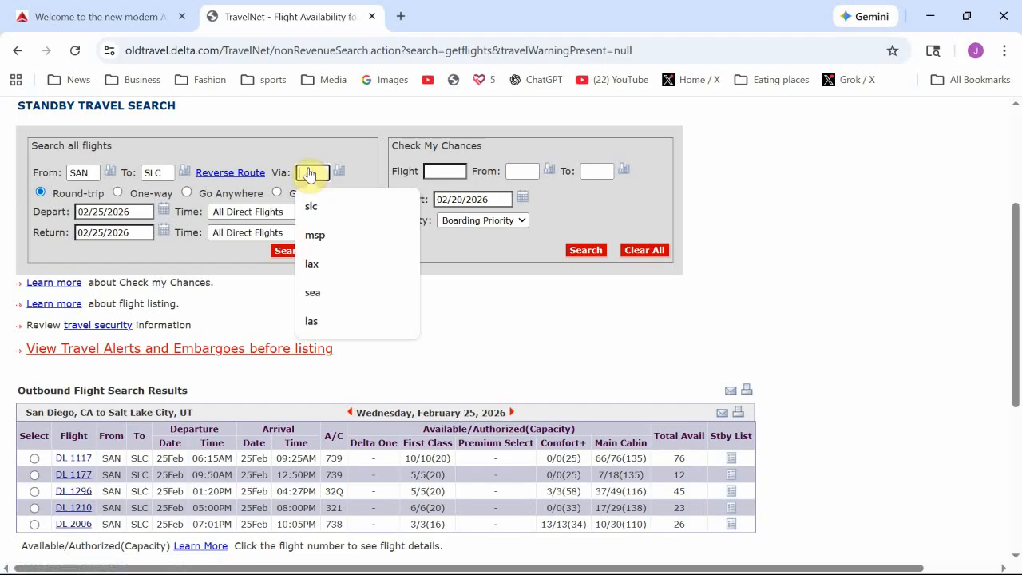
text(LAX)
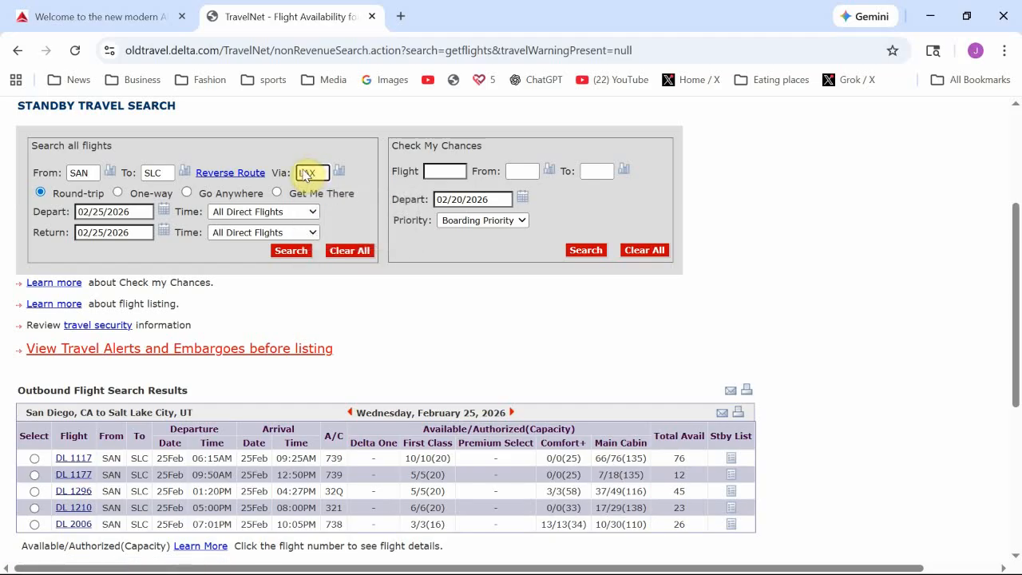
Step: Search the connecting flights and select all six outbound result rows
click(289, 253)
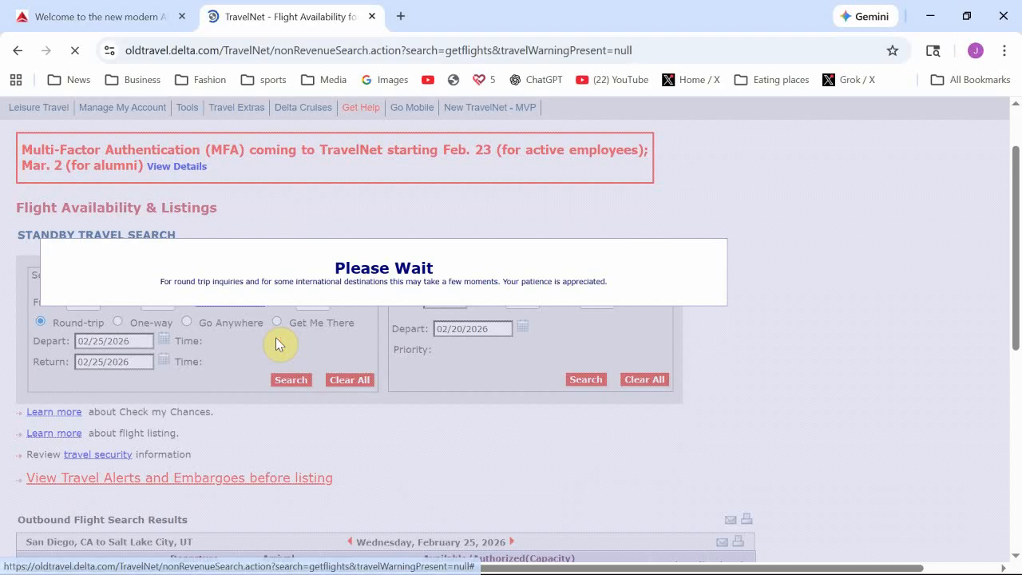
scroll(277, 344, down, 4)
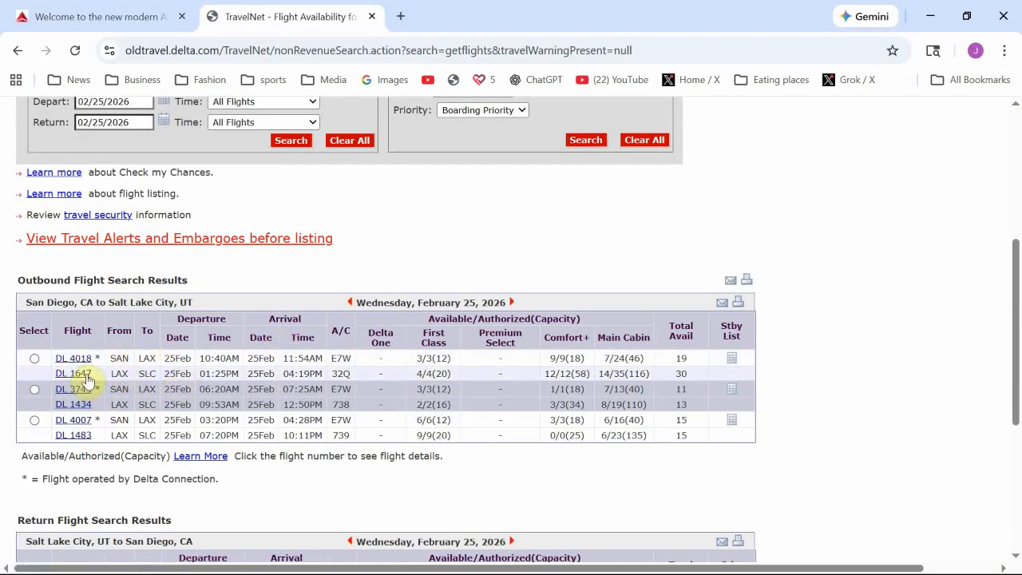
drag(56, 361, 742, 437)
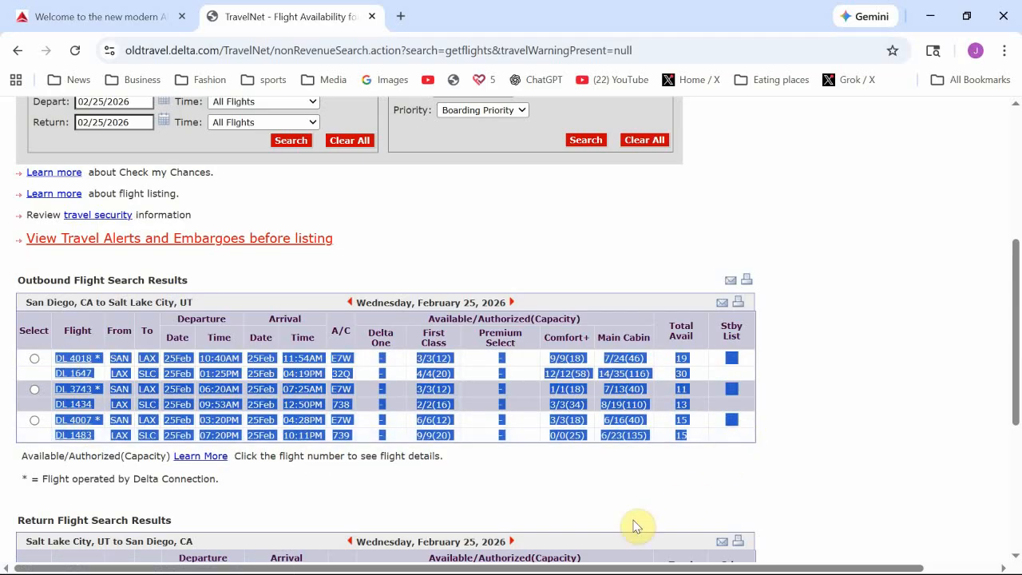
key(alt+Tab)
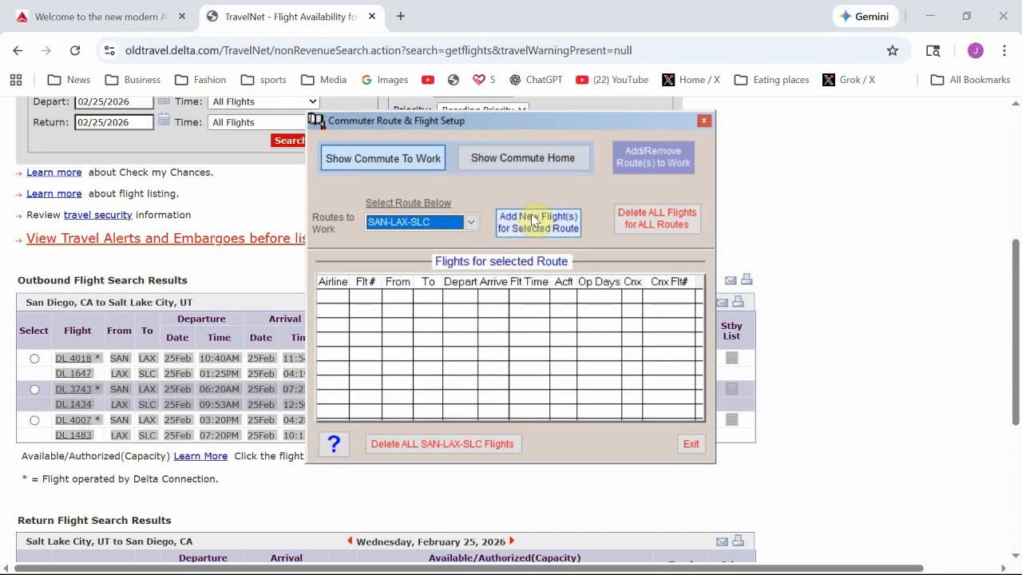
Step: Paste and process the six copied connecting flights into the SAN-LAX-SLC work route
click(530, 224)
click(358, 344)
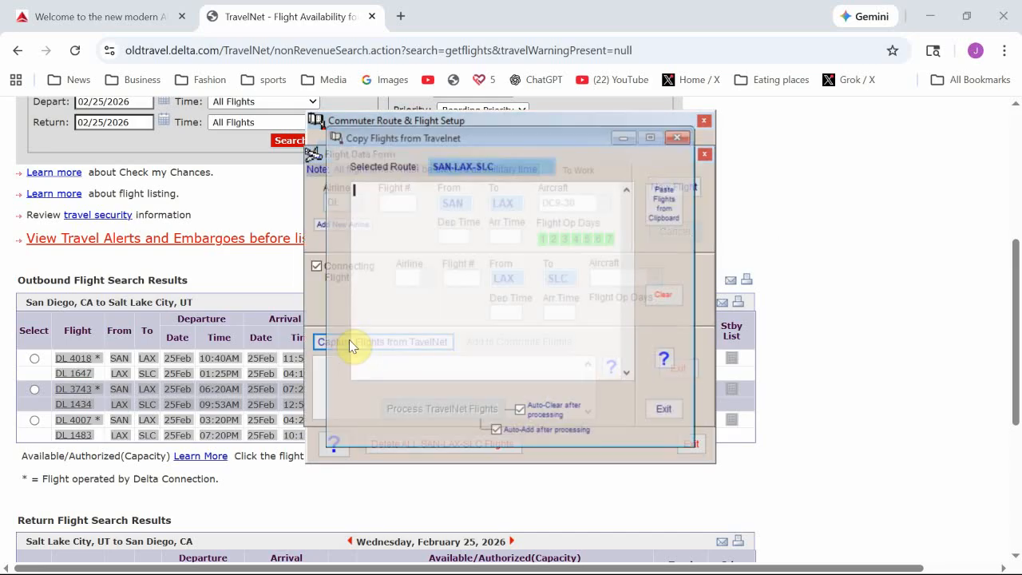
click(651, 218)
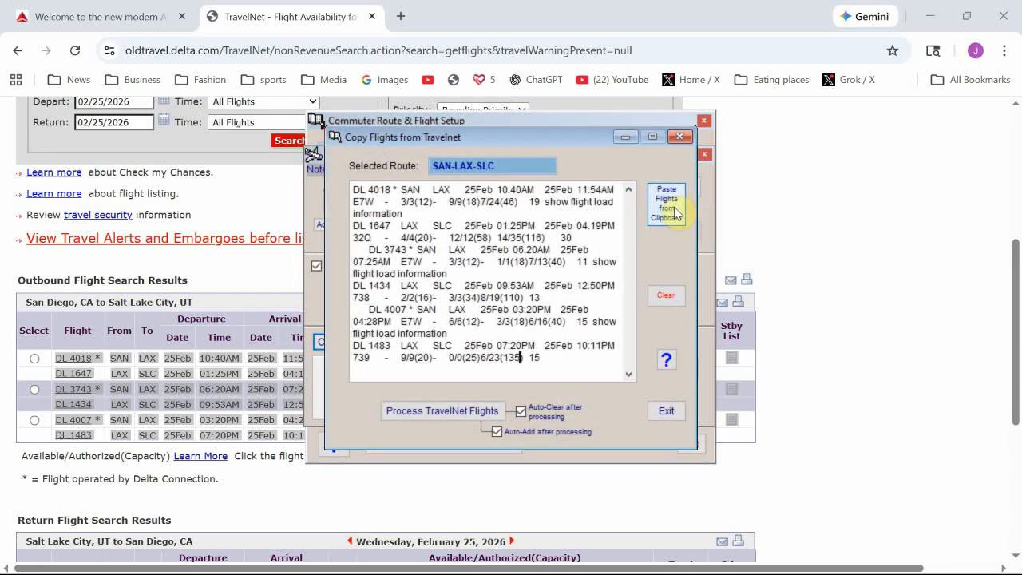
click(463, 412)
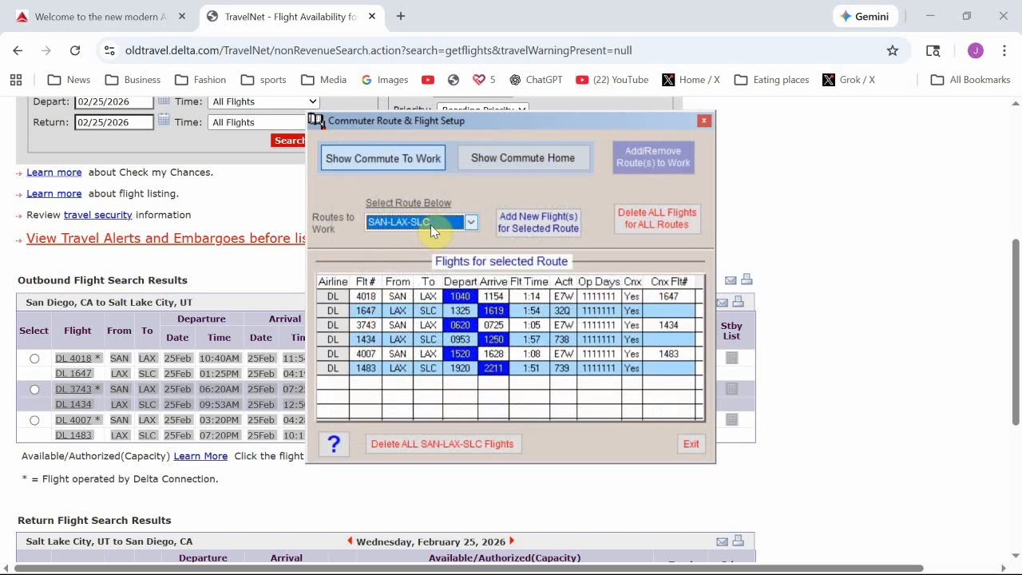
Step: Review the SAN-SLC and SAN-LAX-SLC flight lists, then show the empty SLC-LAX-SAN home route
click(461, 223)
click(465, 234)
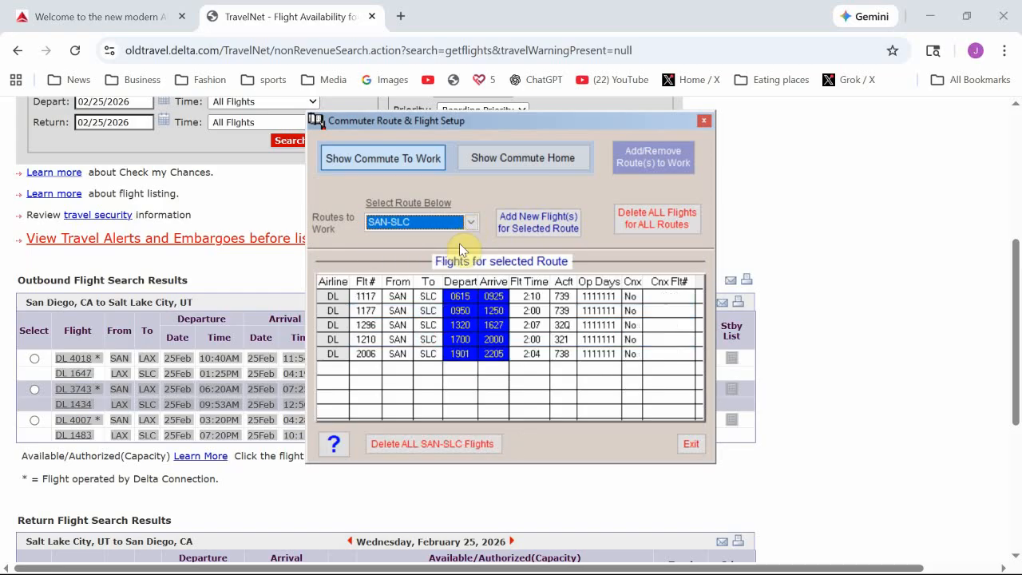
click(472, 224)
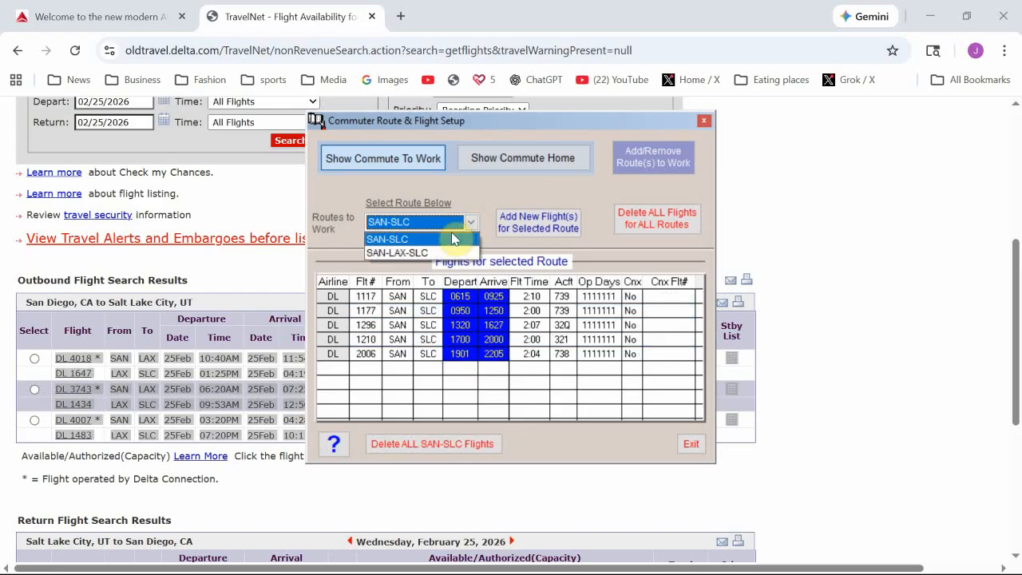
click(448, 250)
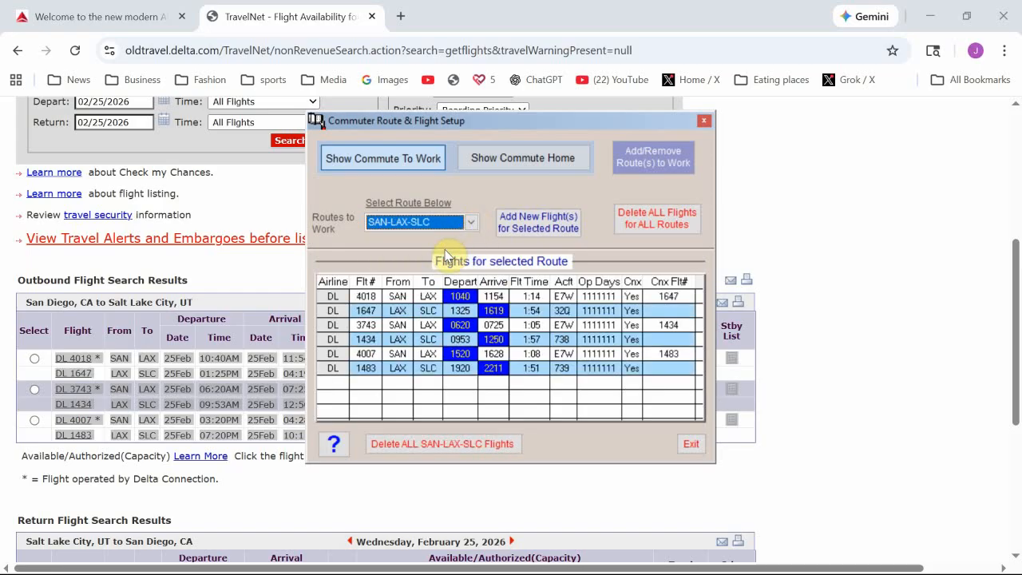
click(542, 159)
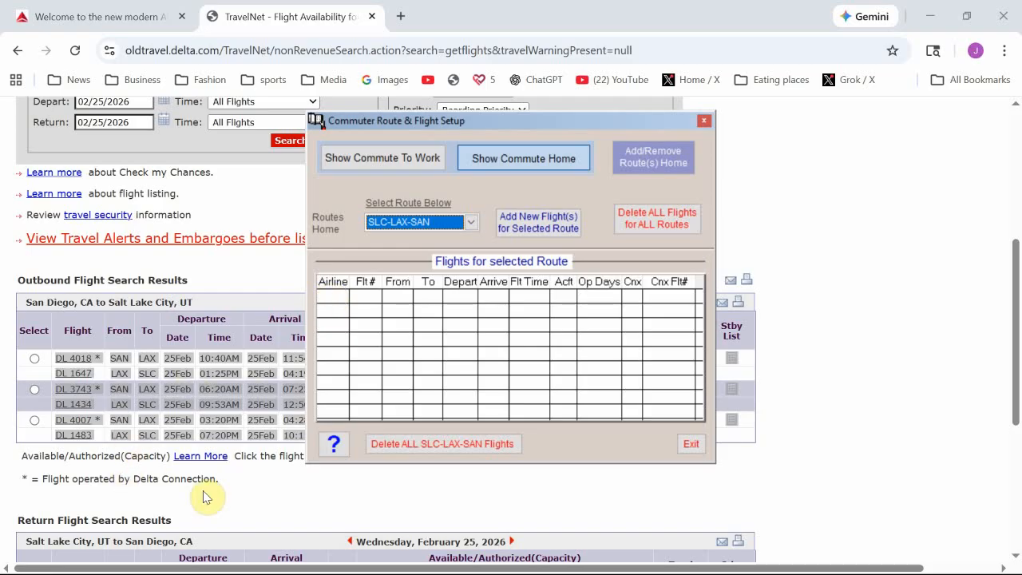
scroll(202, 497, down, 3)
Step: Select the eight SLC-LAX-SAN return connecting flight rows in TravelNet
click(147, 530)
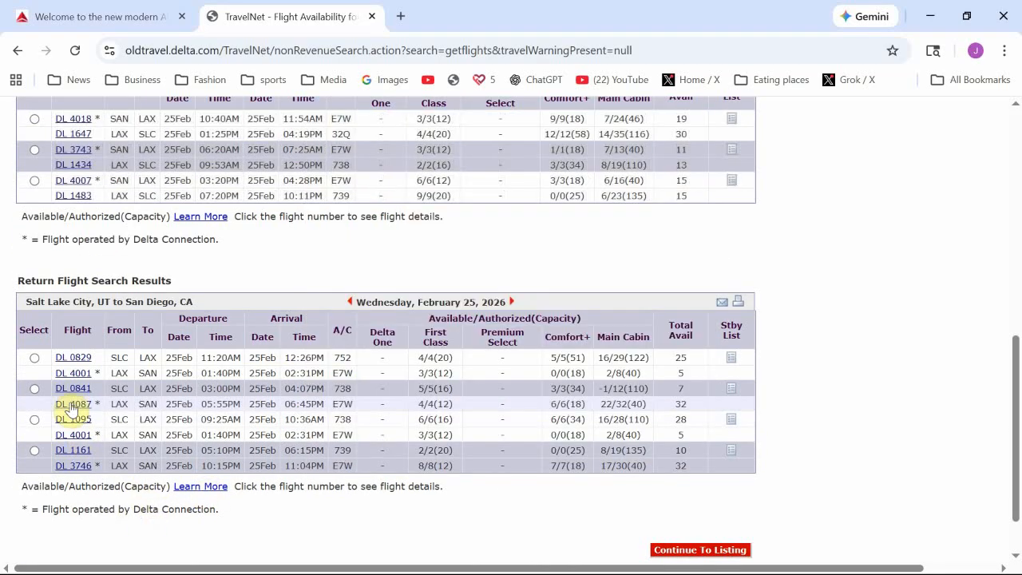
drag(53, 357, 716, 473)
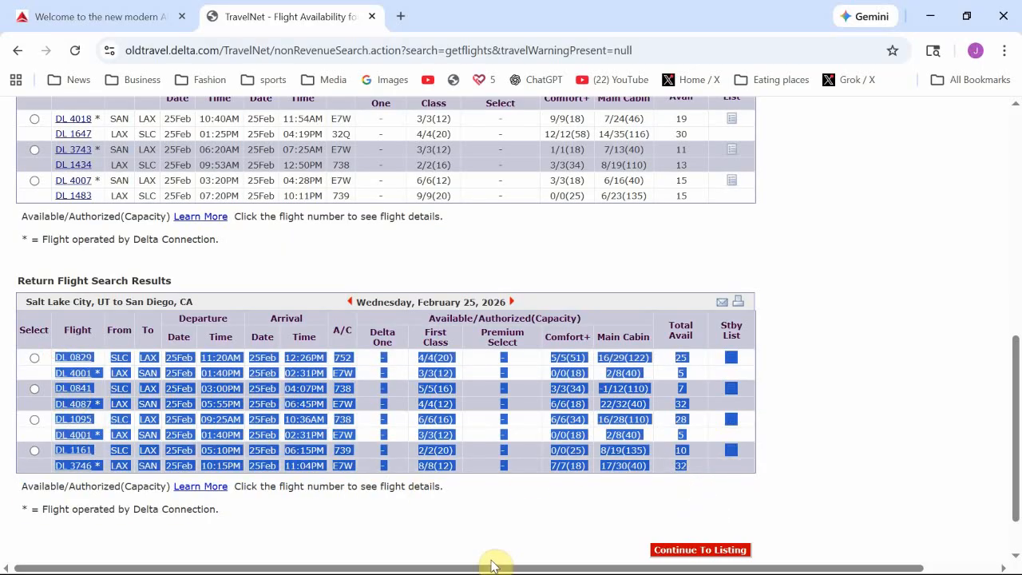
key(alt+Tab)
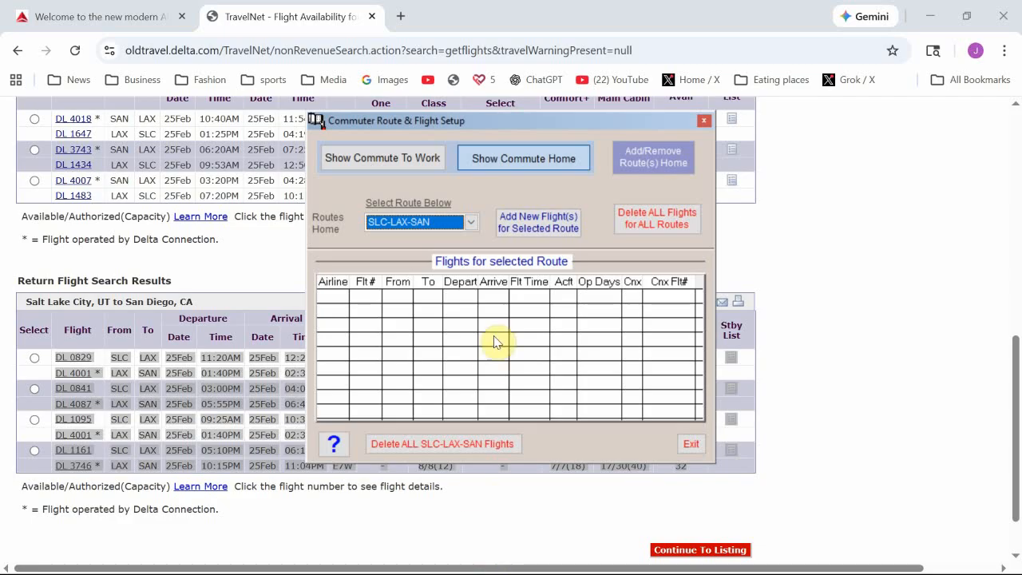
Step: Add return flights DL 0829 through DL 3746 to the SLC-LAX-SAN route and close the browser
click(563, 230)
click(389, 343)
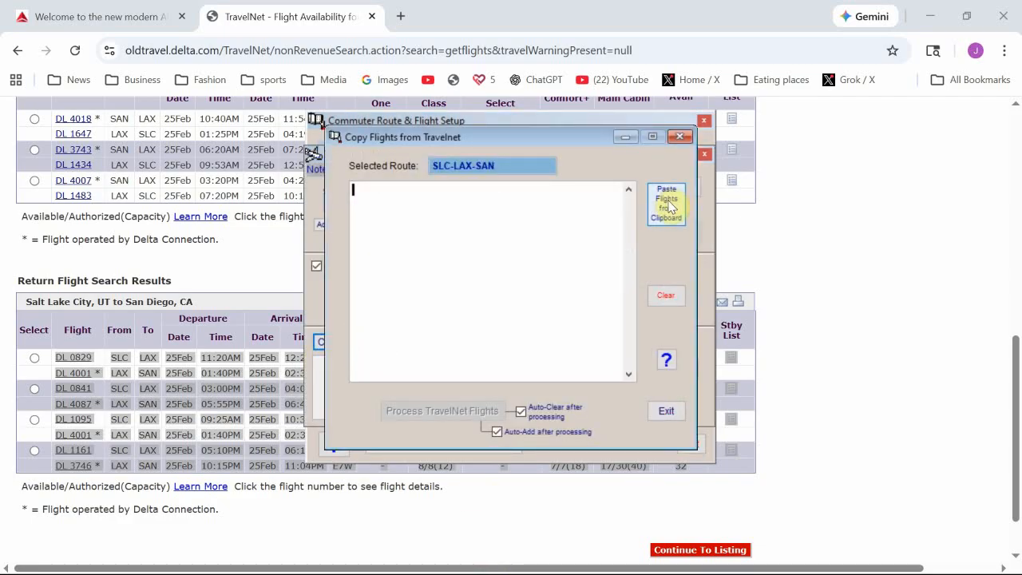
click(667, 206)
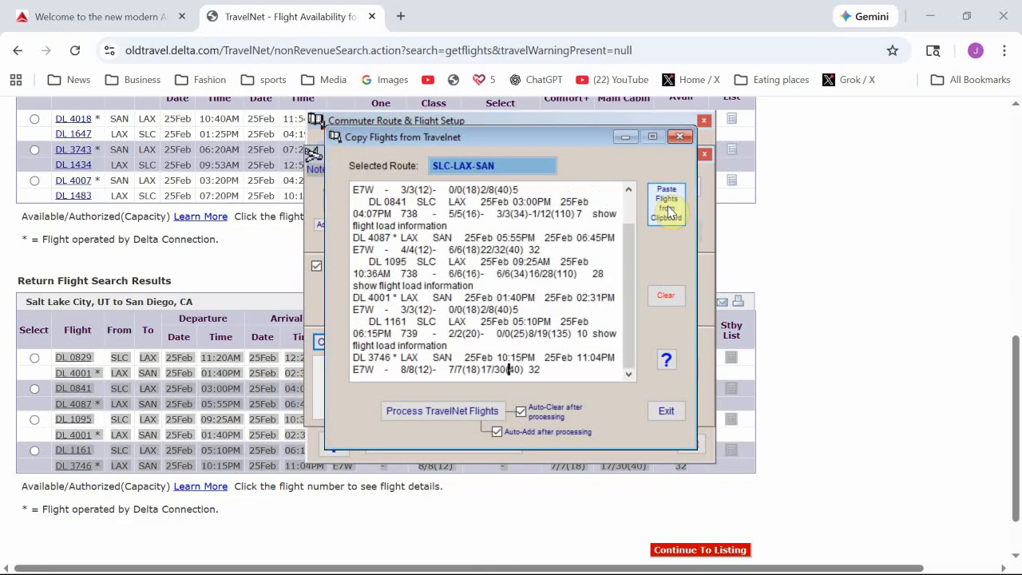
click(456, 412)
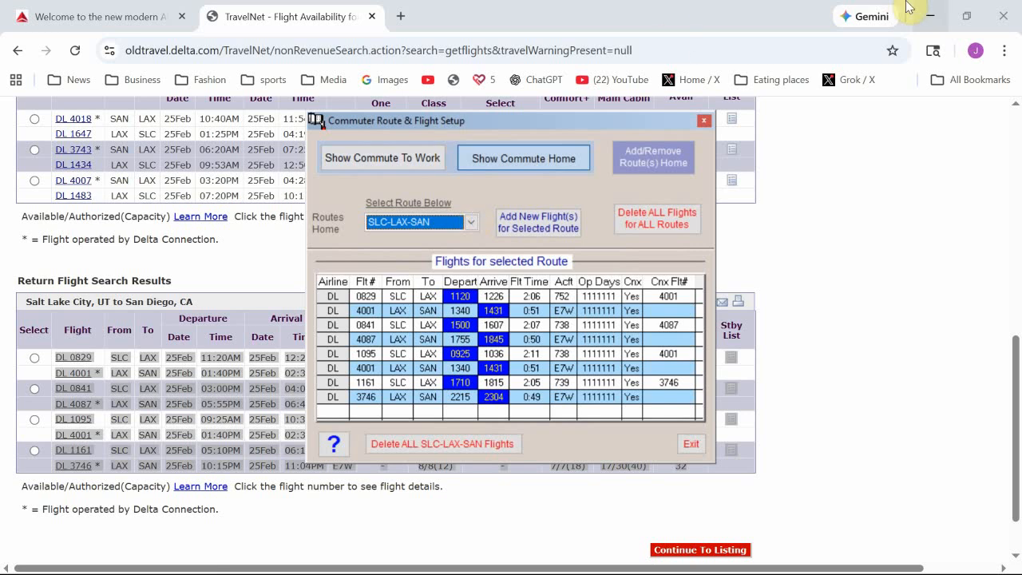
click(998, 16)
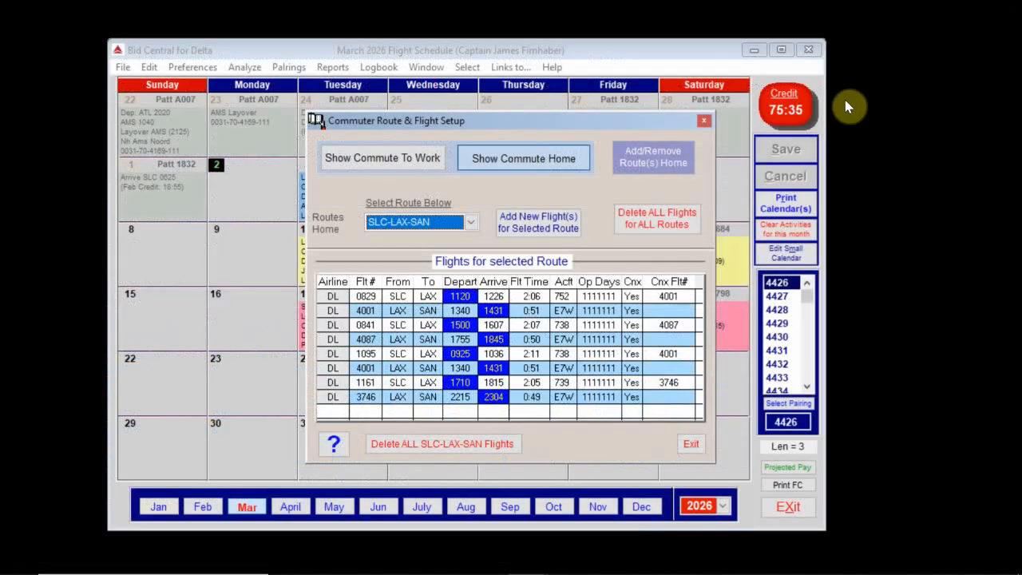
Step: Review the SAN-SLC, SLC-LAX-SAN and SAN-LAX-SLC flight lists, then exit commuter setup
click(382, 157)
click(471, 222)
click(455, 240)
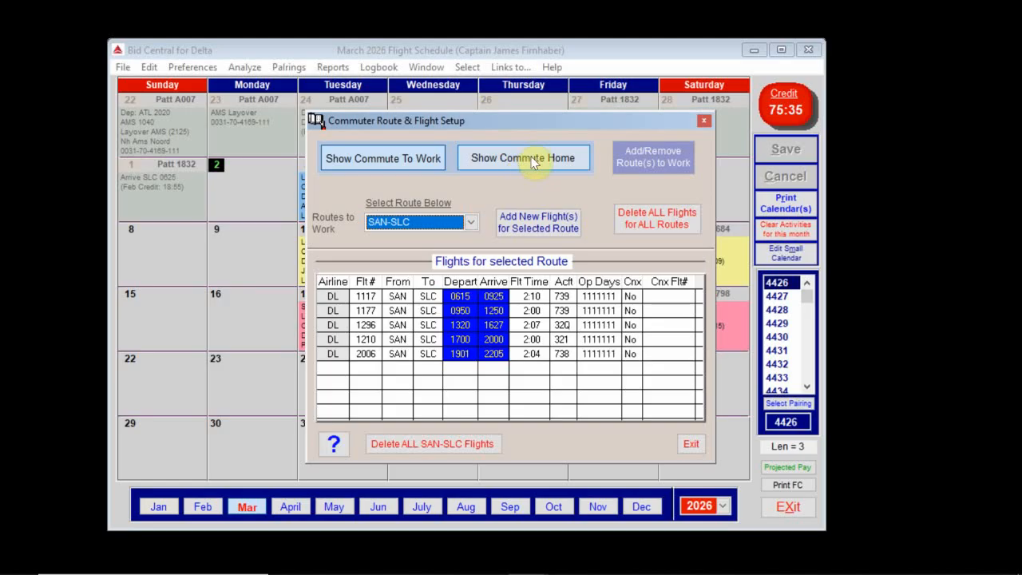
click(533, 159)
click(468, 222)
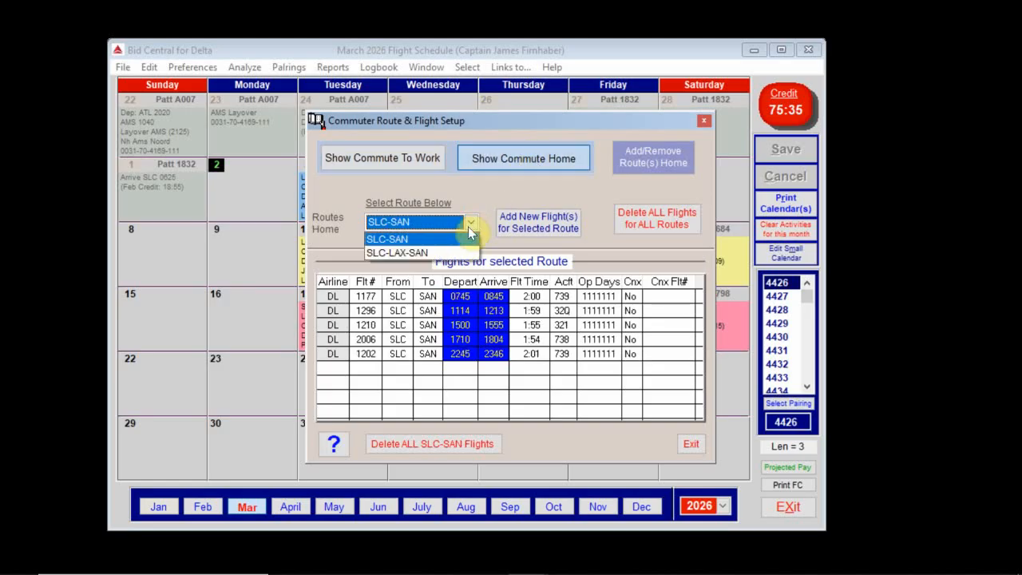
click(449, 252)
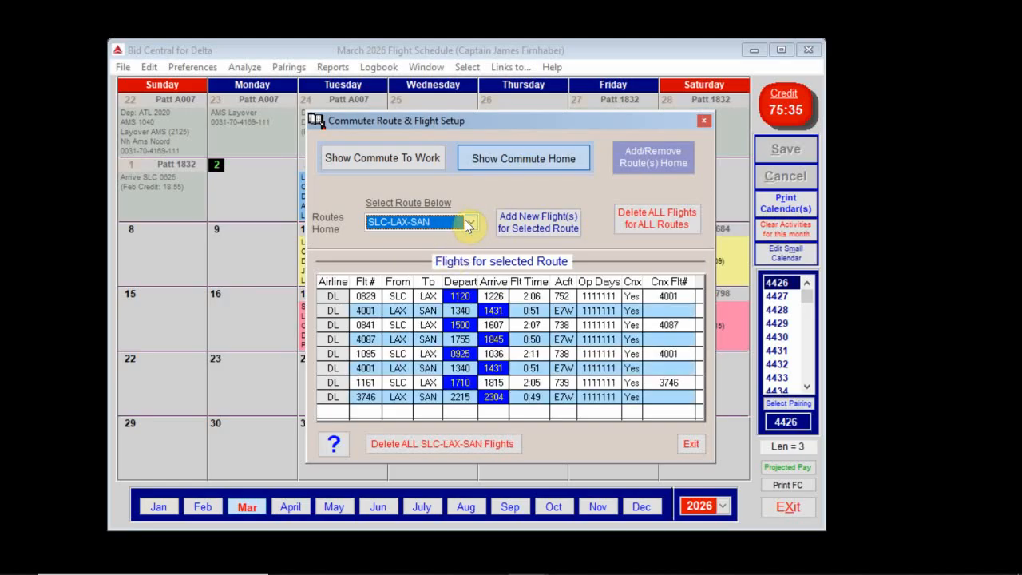
click(383, 164)
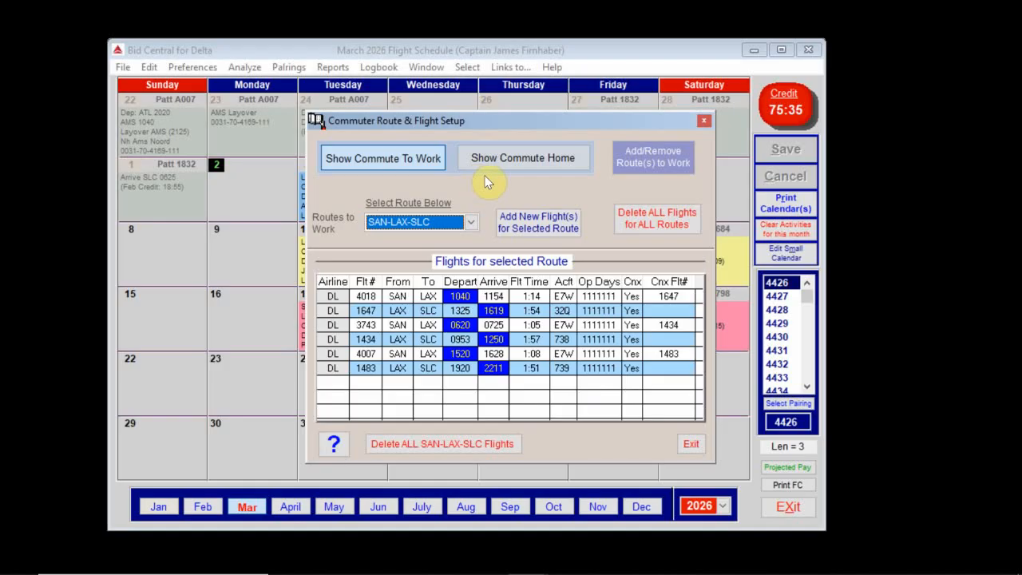
click(691, 445)
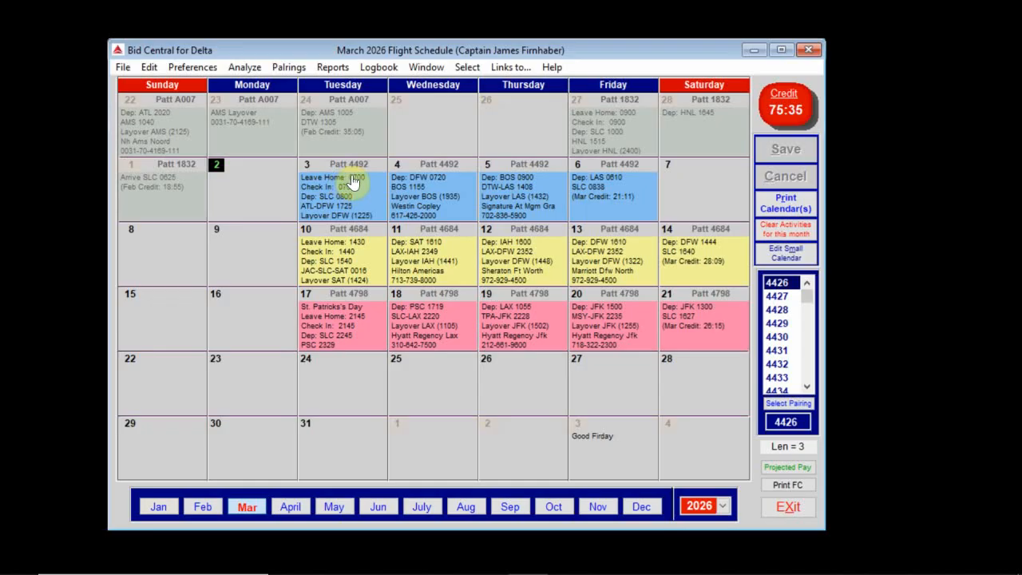
Step: Show commuter flights adjacent to the Mar 4 pairing 4492, with arrivals allowed up to the previous day
right_click(449, 200)
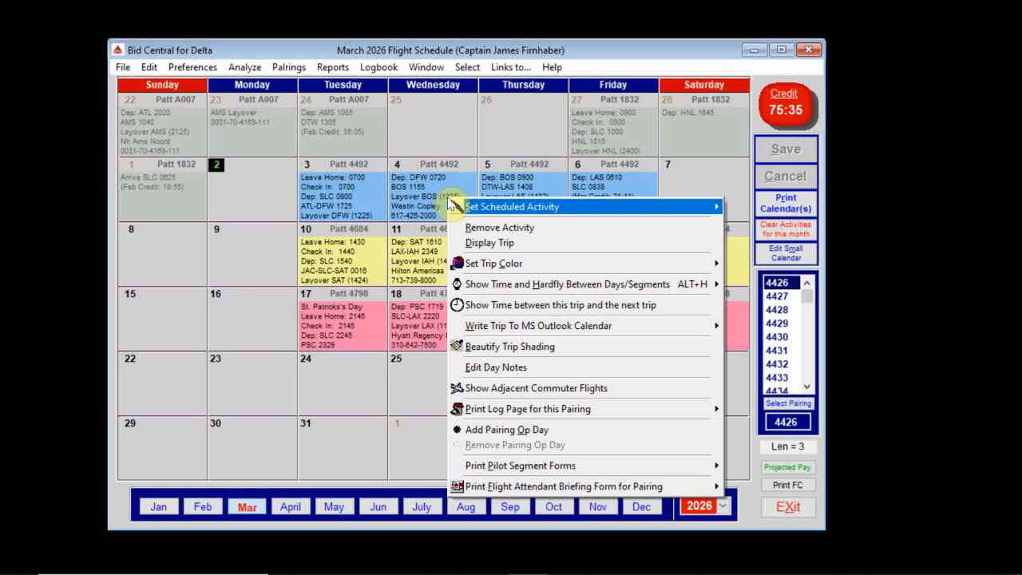
click(515, 388)
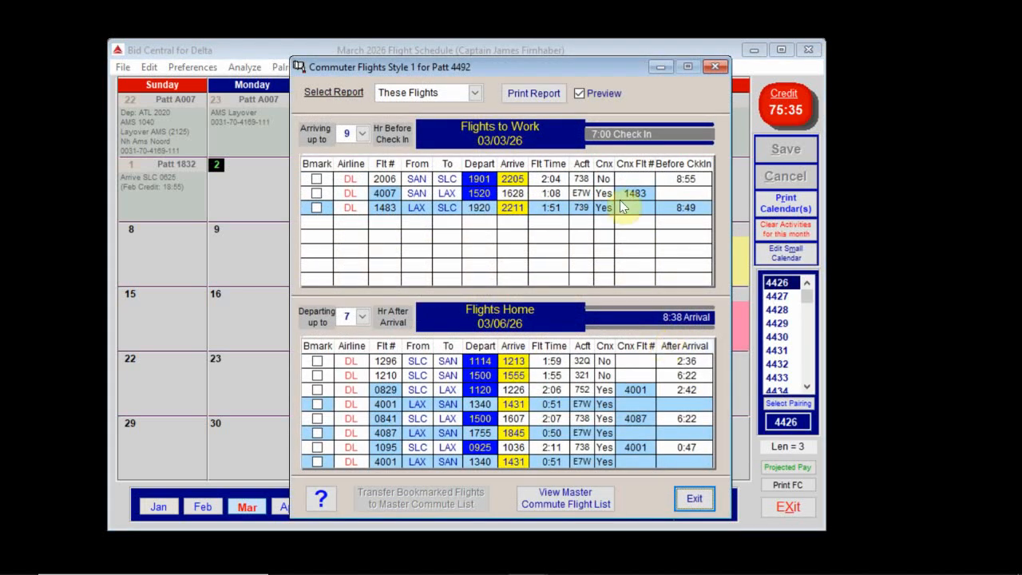
drag(487, 61, 412, 105)
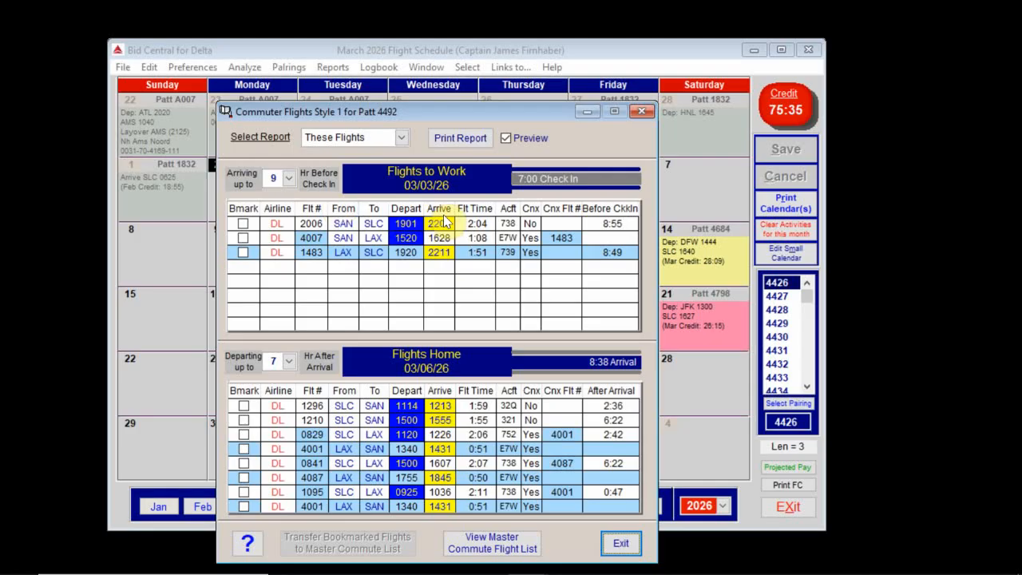
click(289, 180)
scroll(287, 256, down, 1)
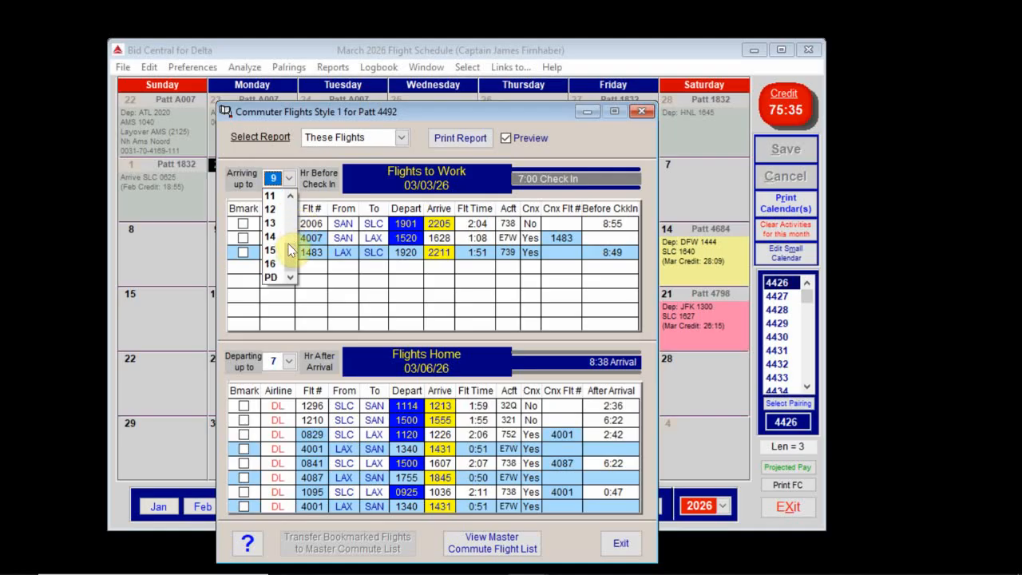
click(275, 278)
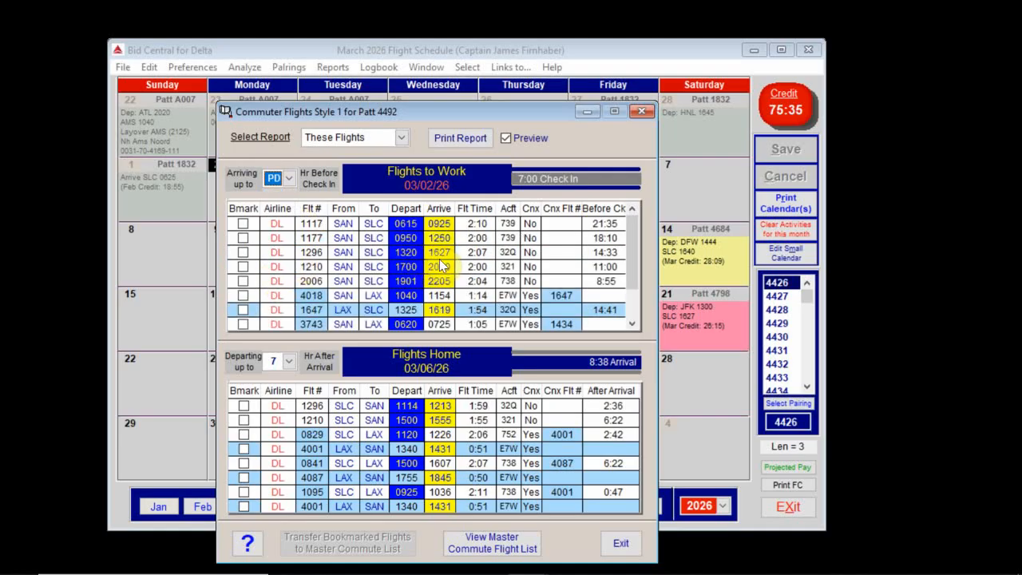
Step: Bookmark DL 1210 to work and DL 1296 home, then transfer them to the master commute list
click(244, 269)
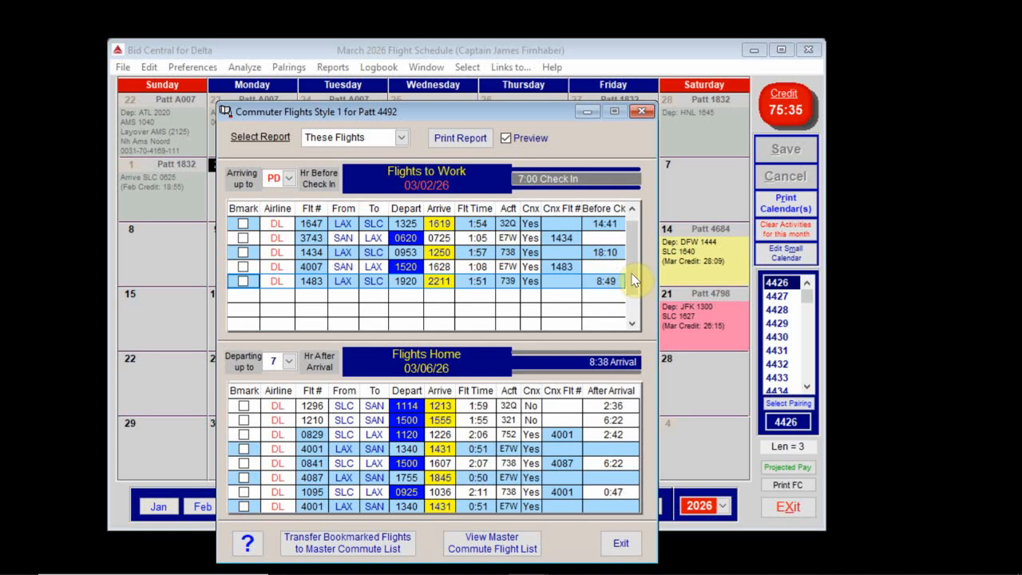
click(633, 241)
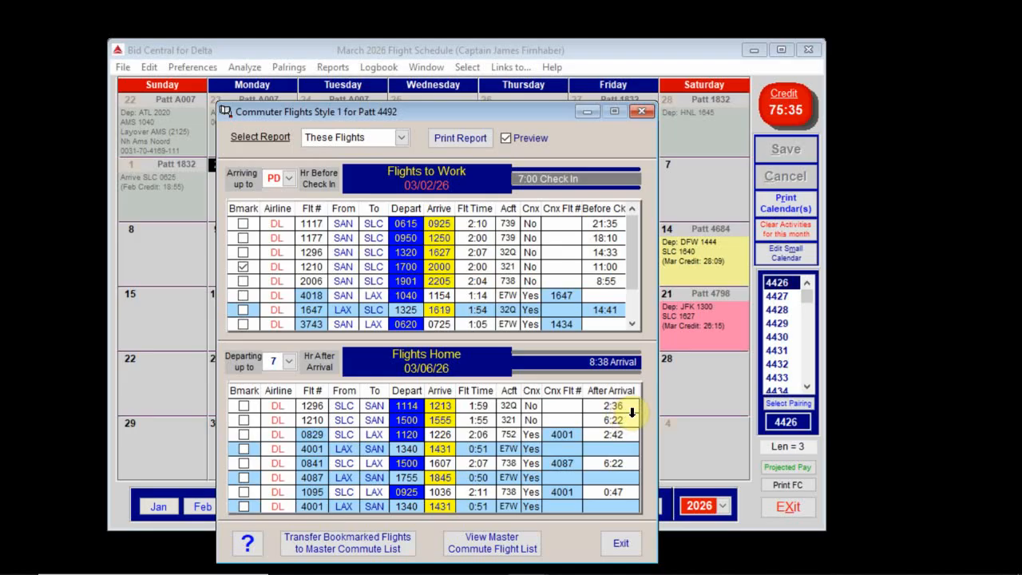
click(243, 407)
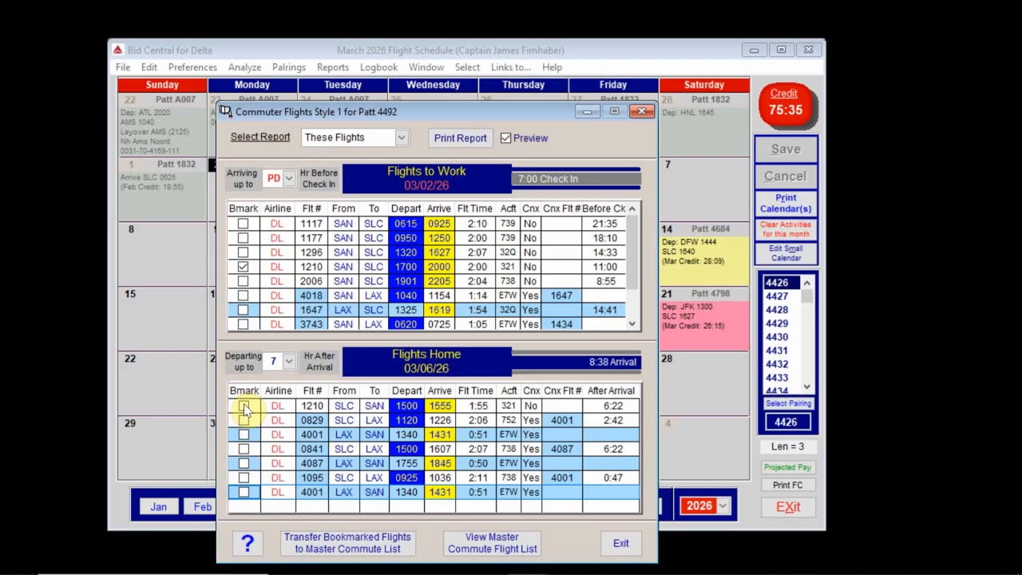
click(490, 550)
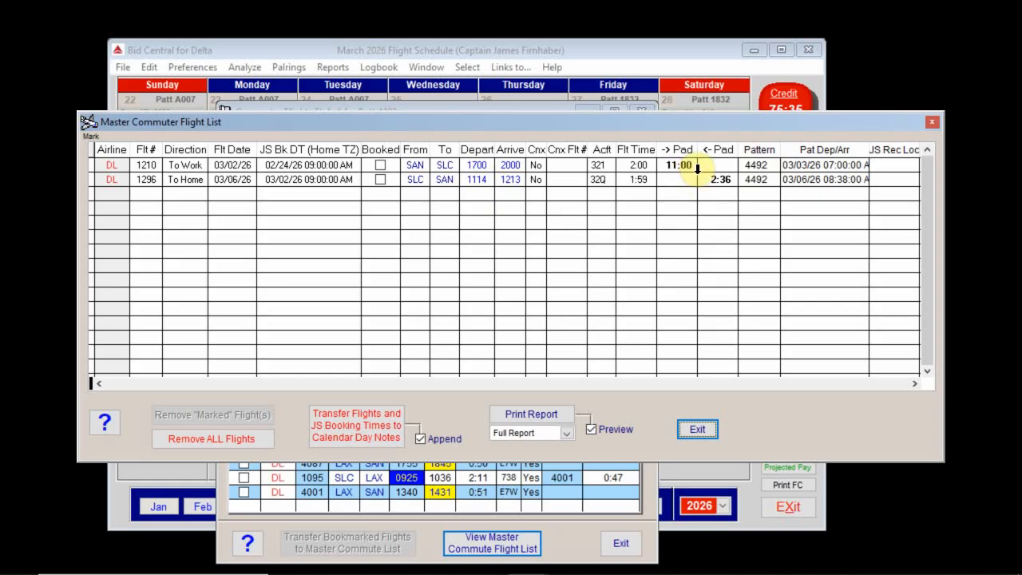
click(698, 430)
click(628, 549)
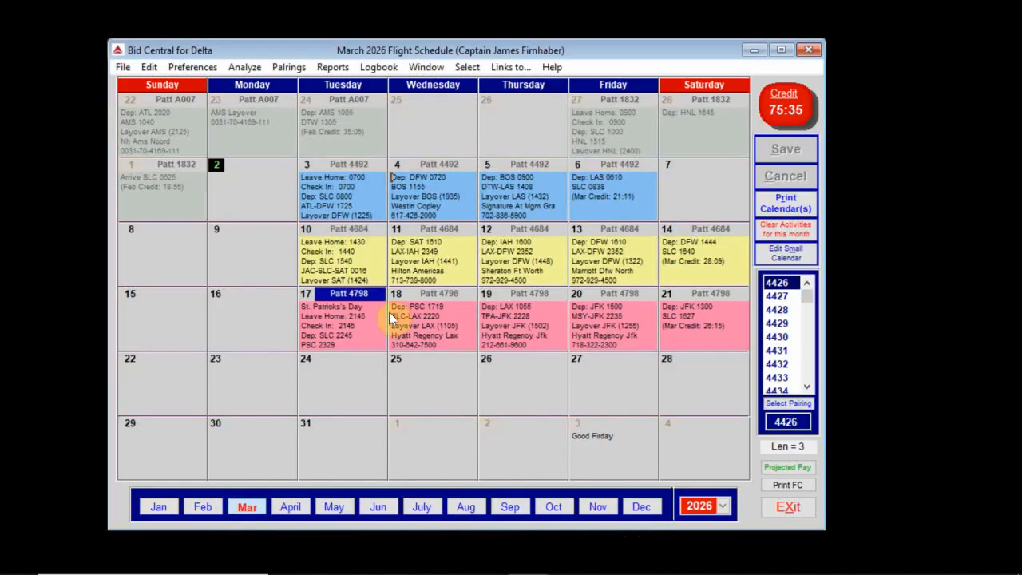
Step: For the Mar 10 pairing 4684, bookmark DL 1177 to work and DL 2006 home, and transfer them to the master list
right_click(348, 257)
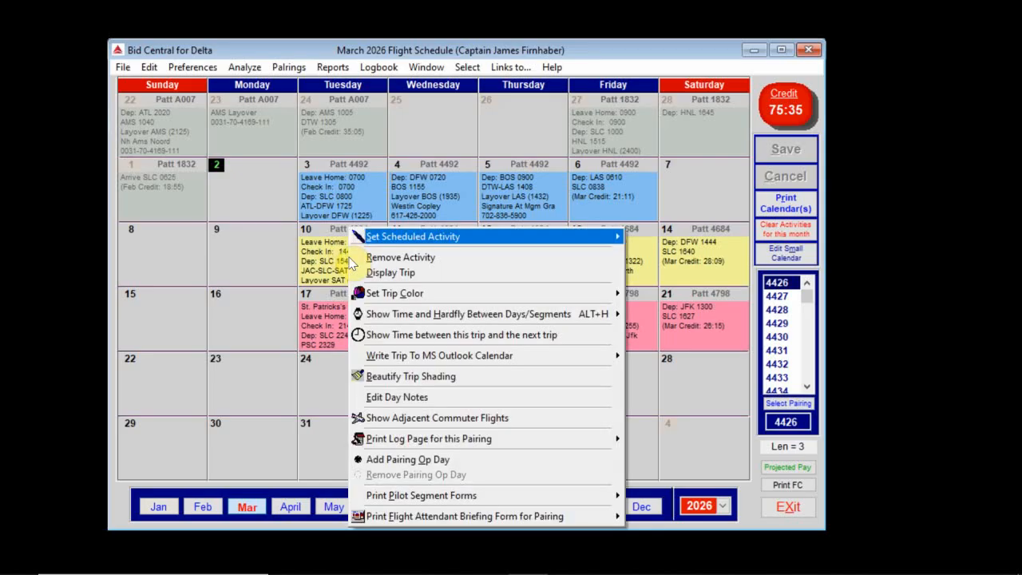
click(406, 417)
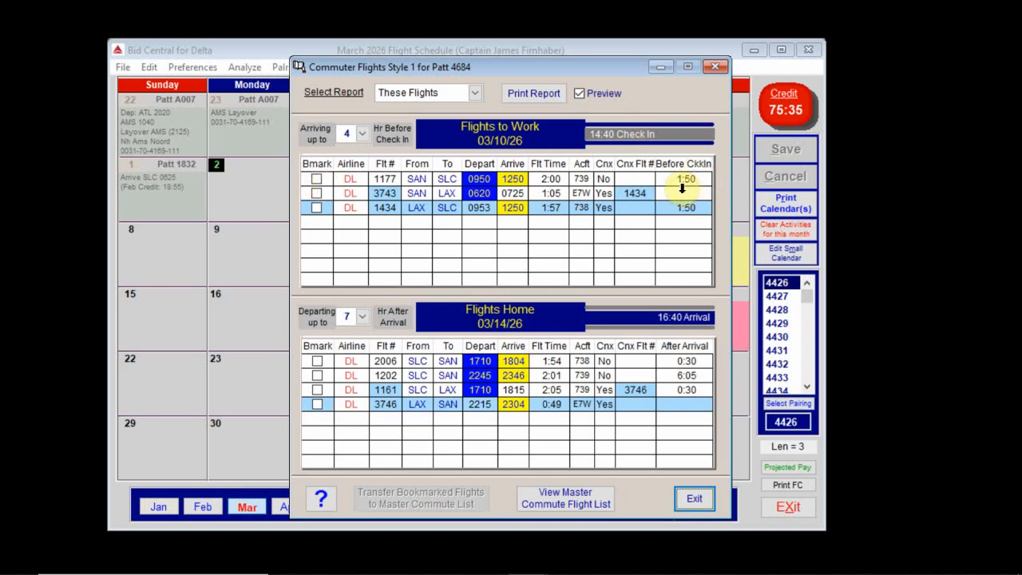
click(316, 180)
click(317, 180)
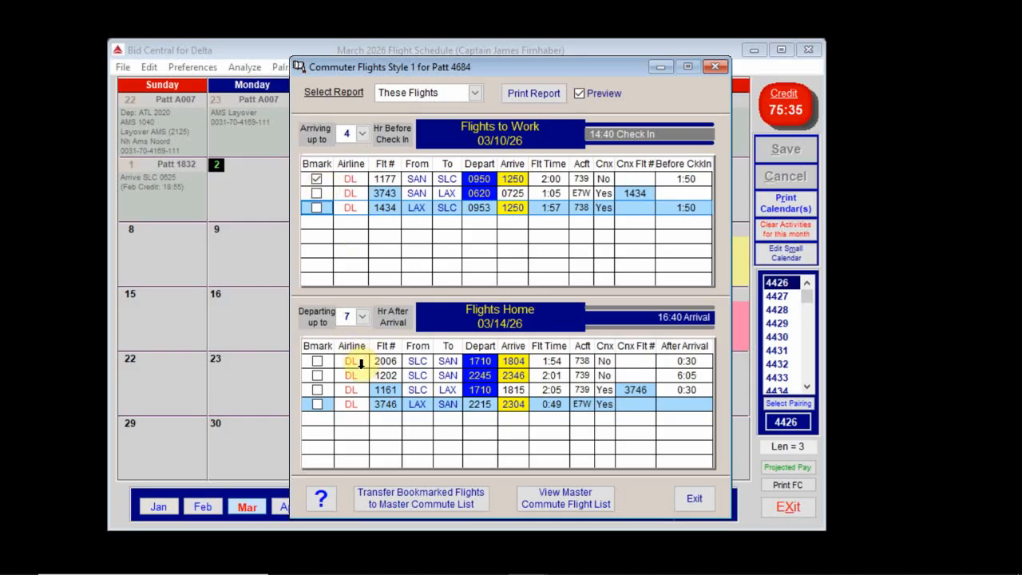
click(317, 363)
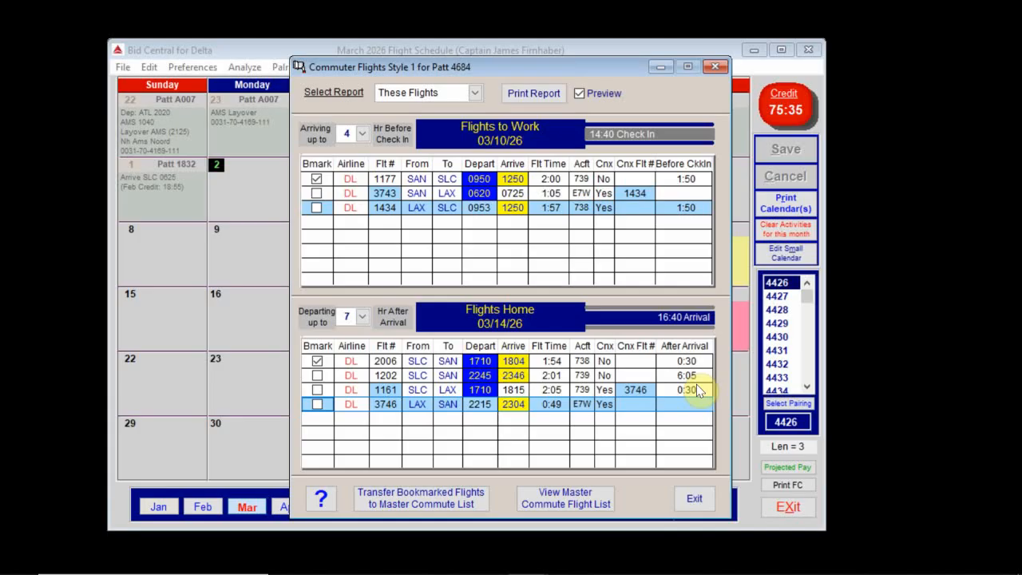
click(452, 505)
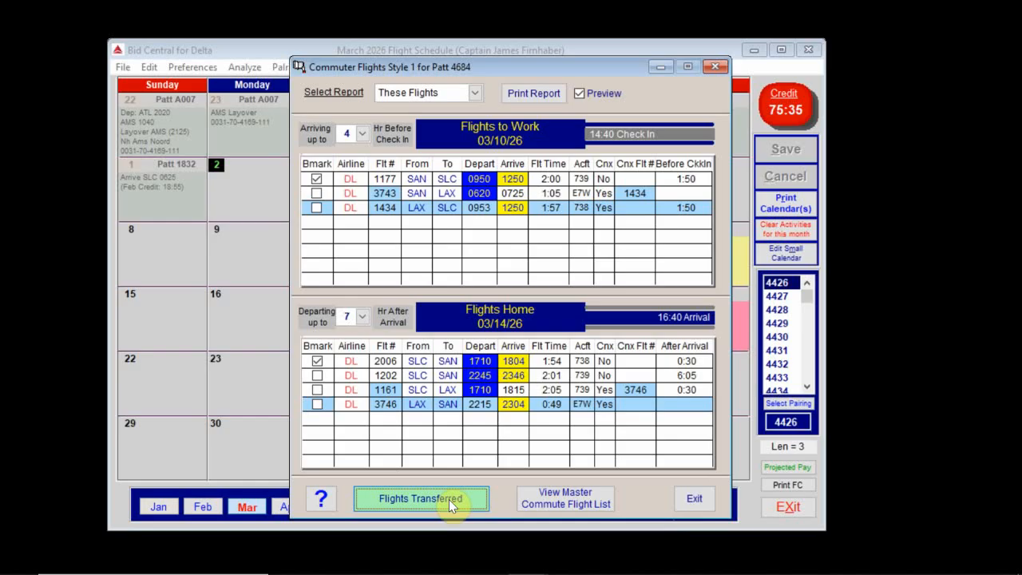
click(587, 501)
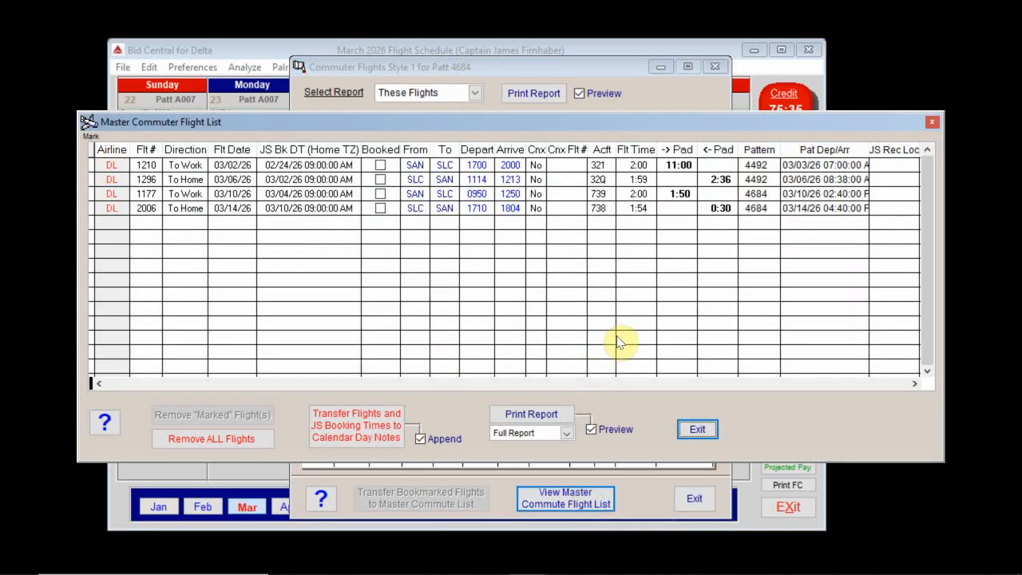
click(697, 429)
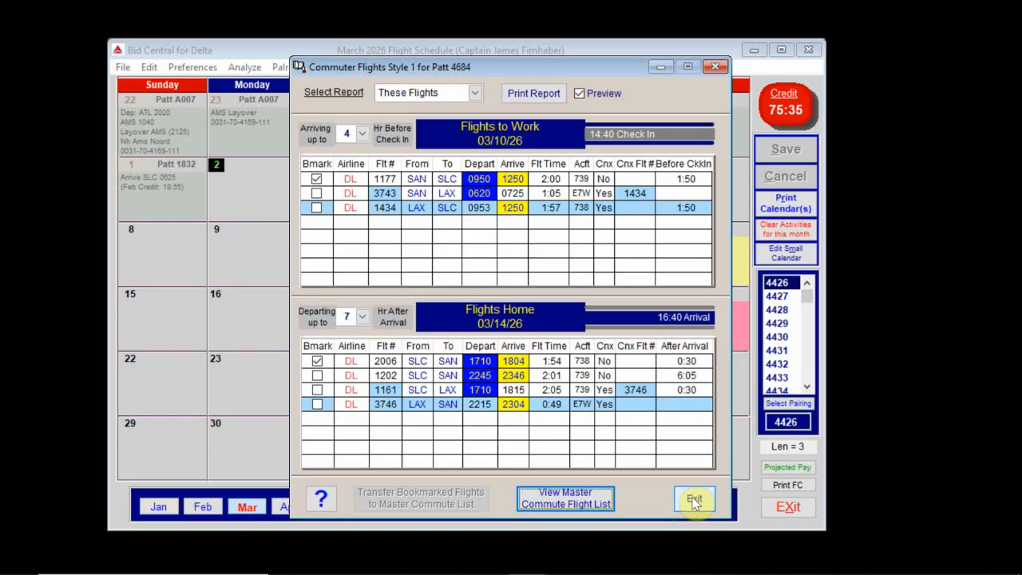
Step: For the Mar 17 pairing 4798, bookmark DL 1210 to work and DL 2006 home, and transfer them to the master list
click(694, 501)
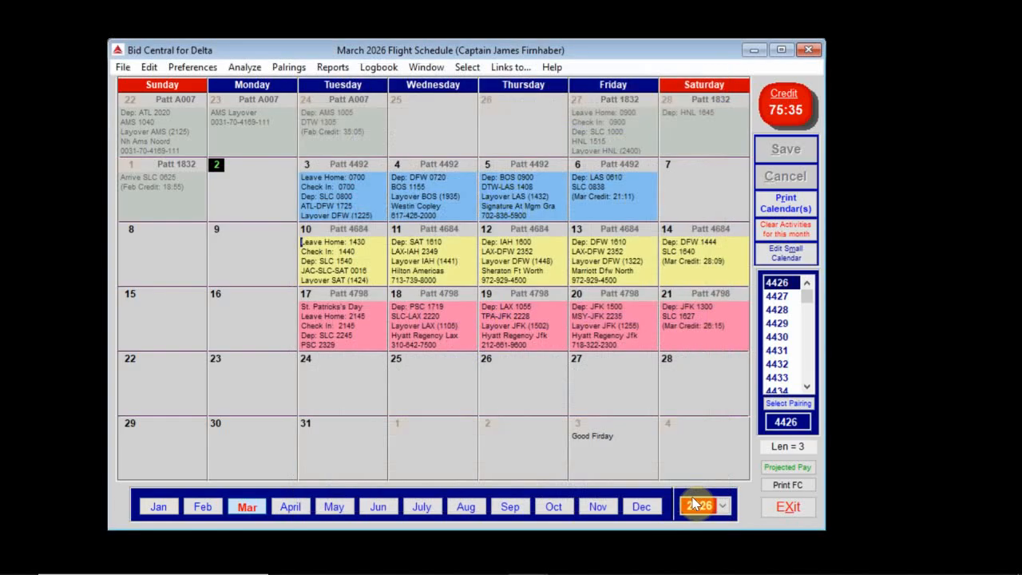
right_click(323, 315)
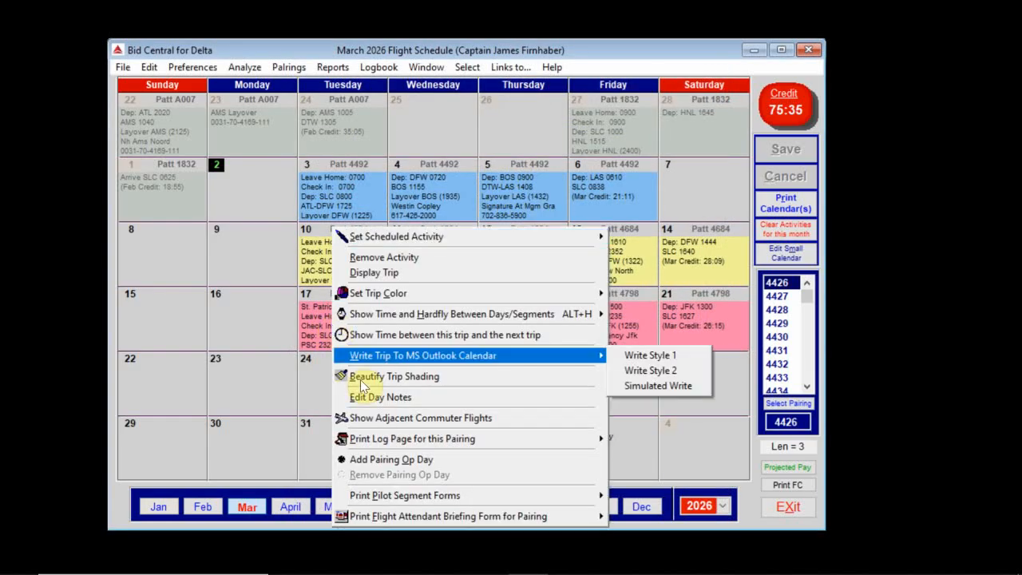
click(376, 417)
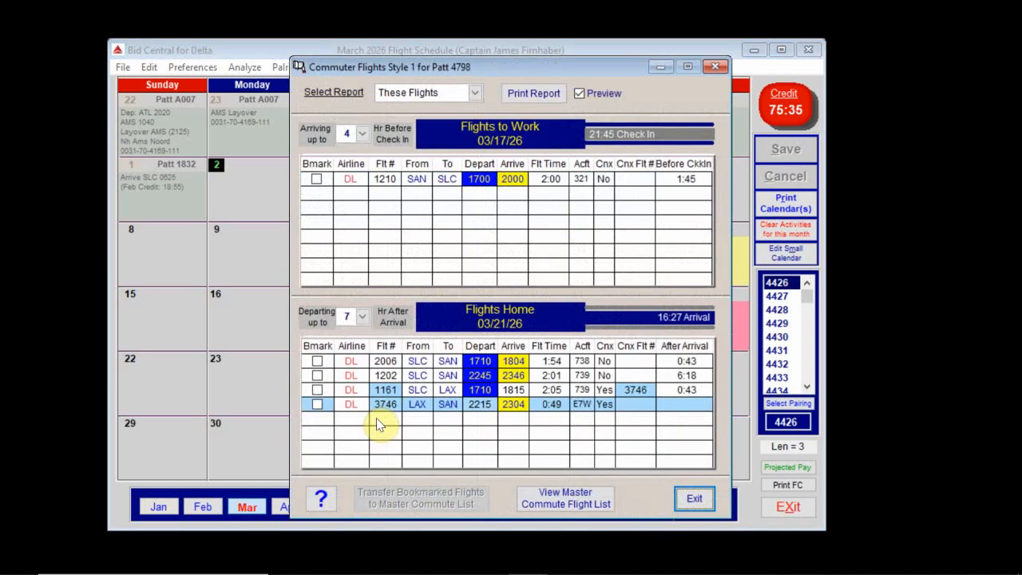
click(317, 180)
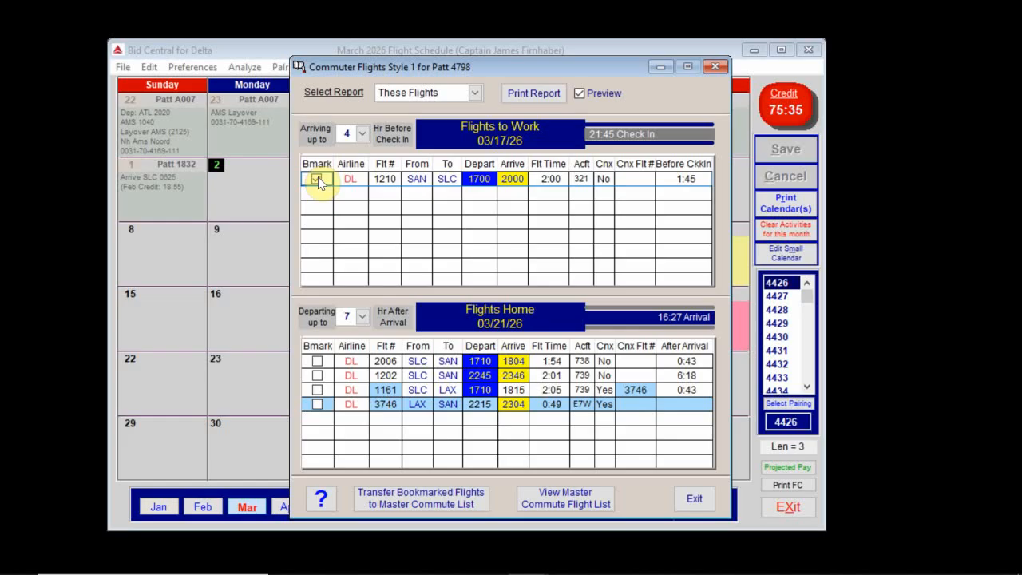
click(317, 363)
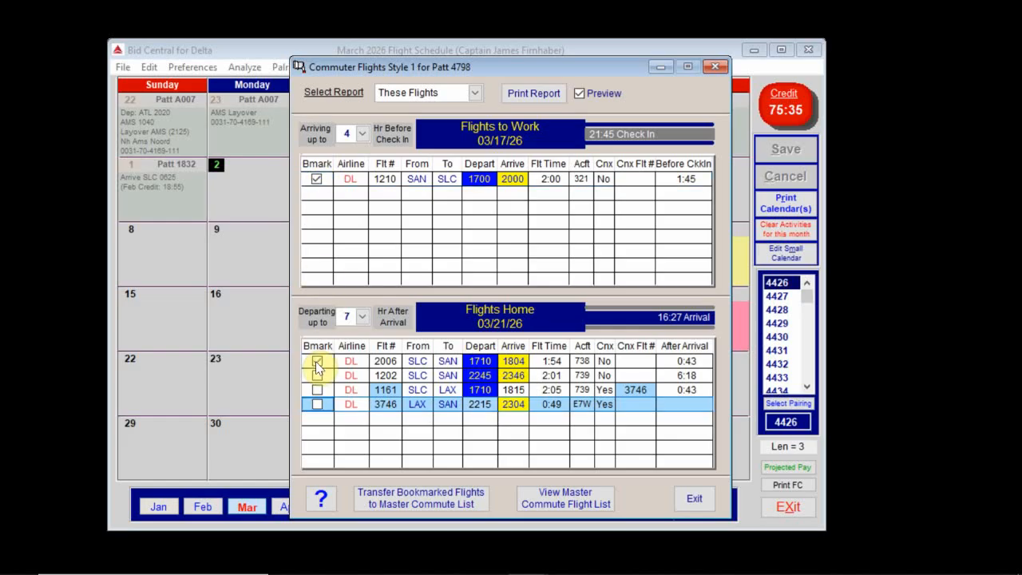
click(421, 498)
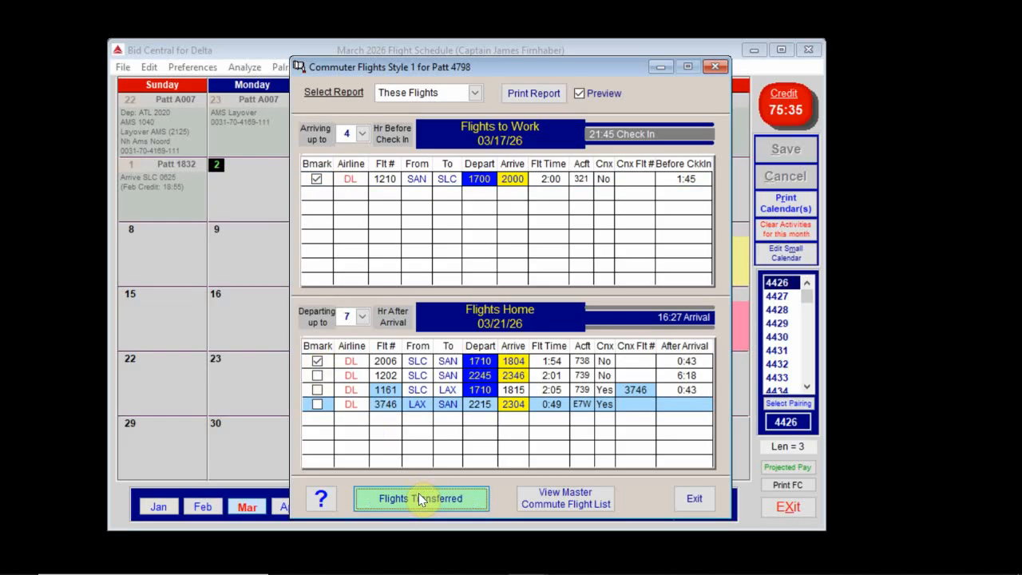
click(693, 500)
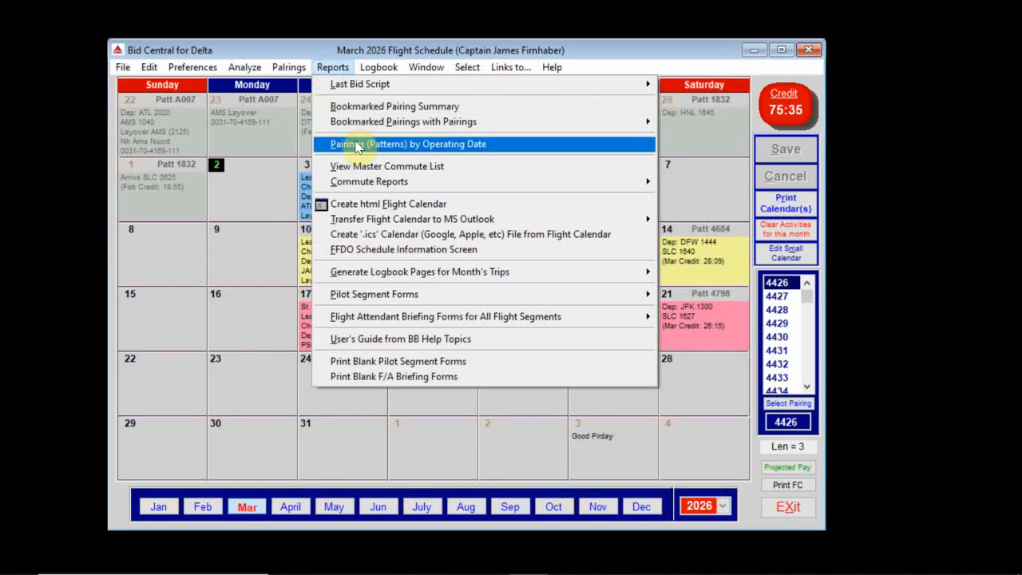
Step: Transfer the six master-list flights and their jumpseat booking times to the calendar day notes
click(365, 169)
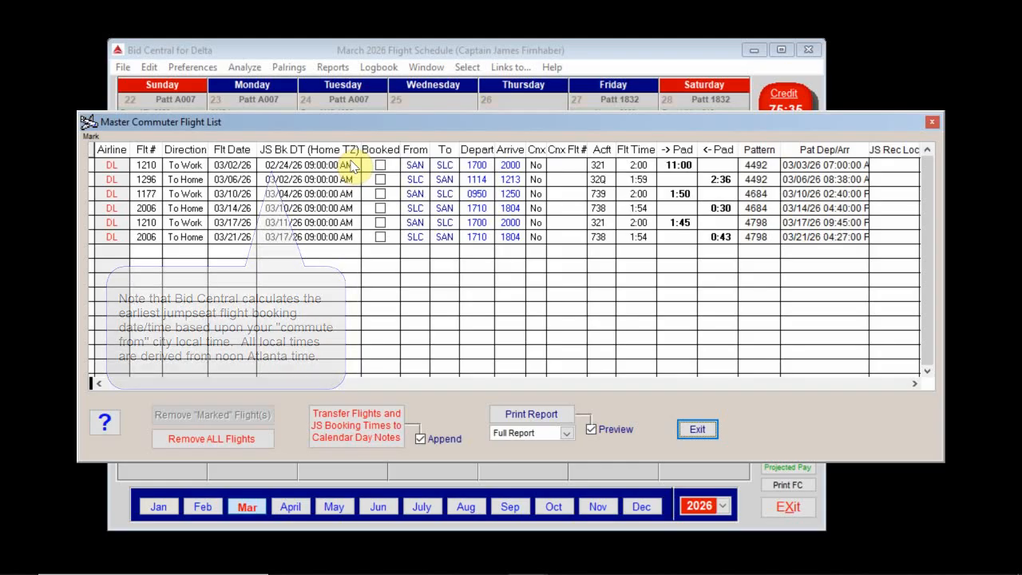
click(361, 436)
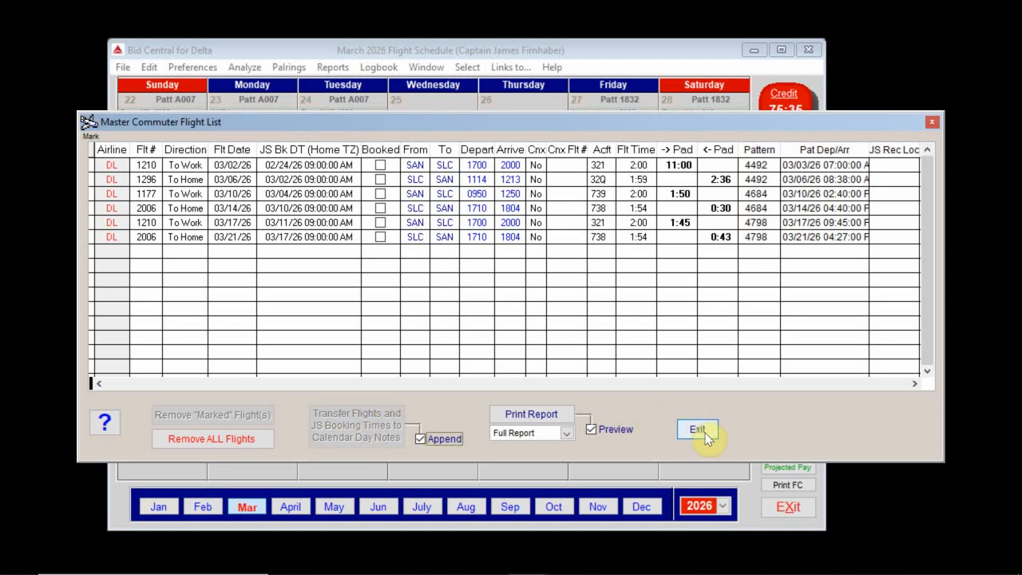
click(698, 428)
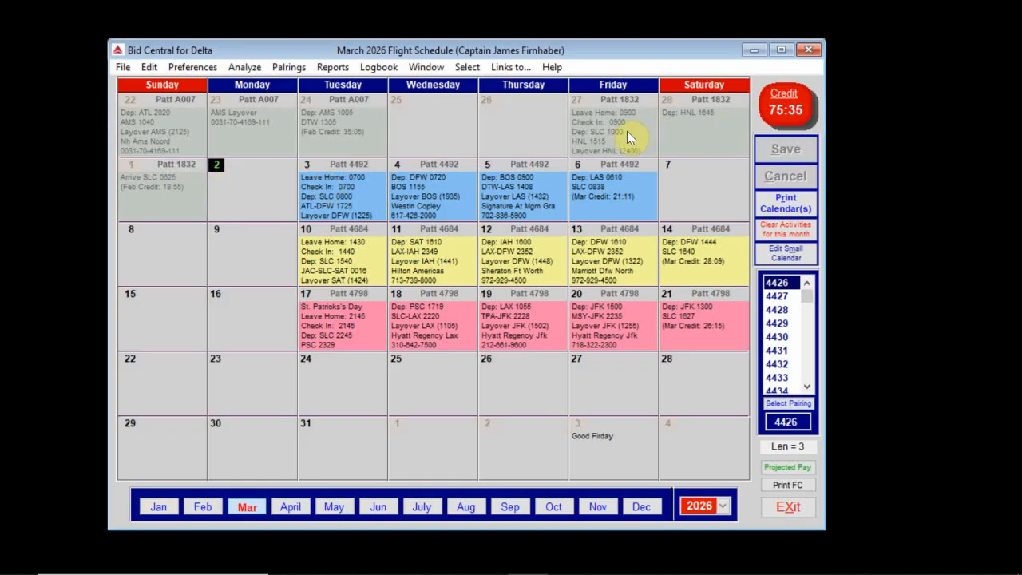
right_click(313, 119)
click(385, 299)
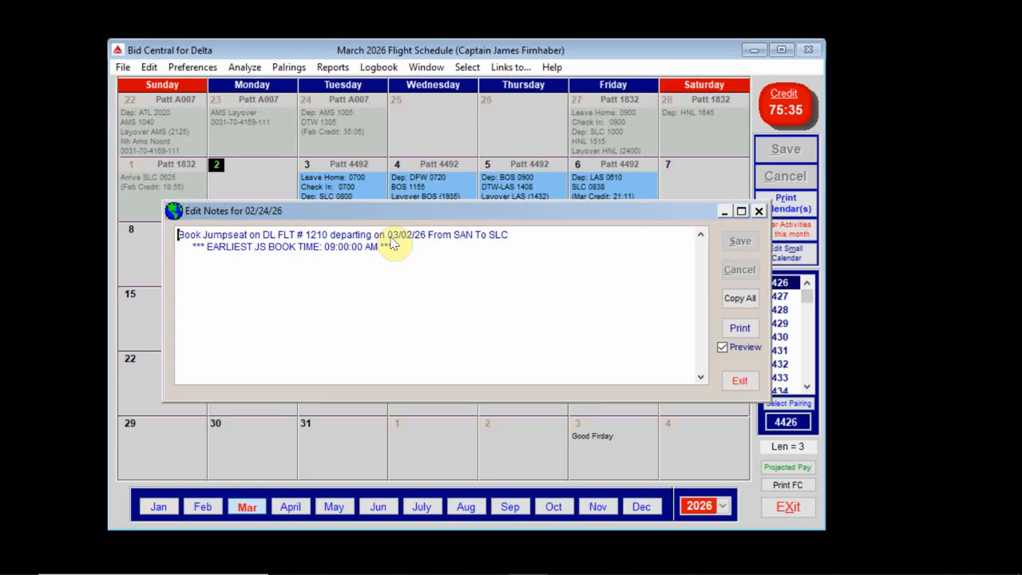
click(740, 383)
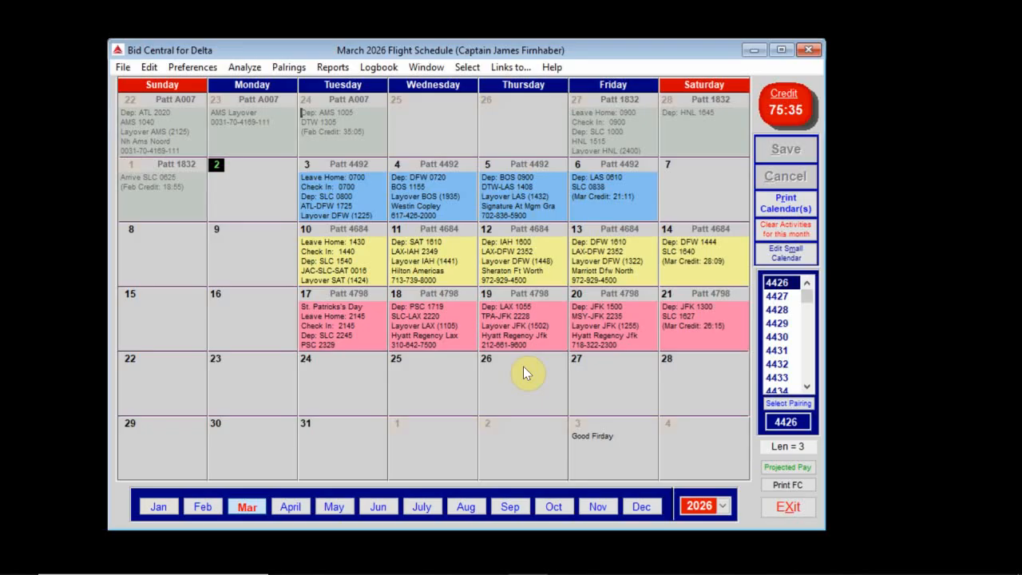
click(787, 204)
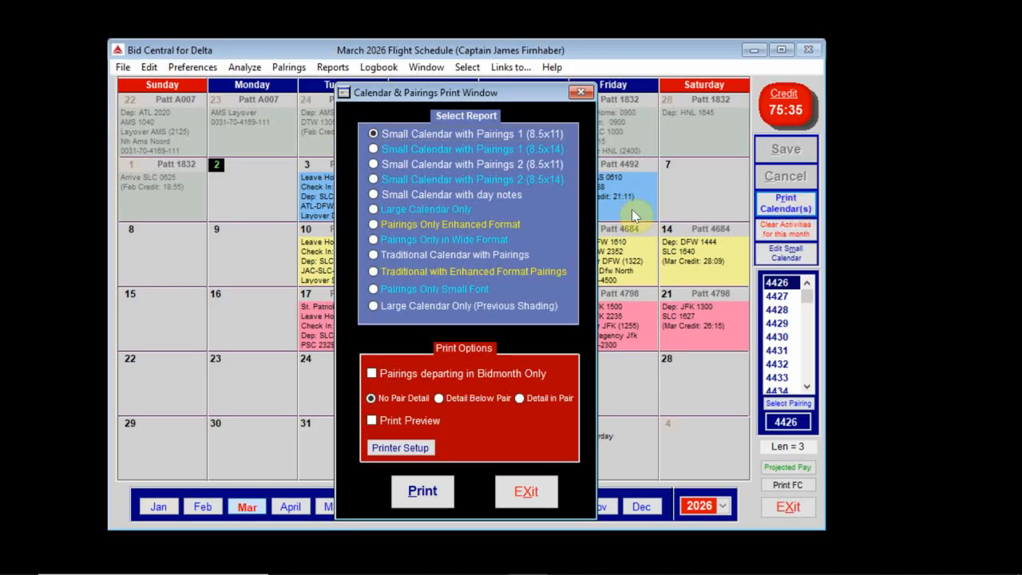
click(371, 194)
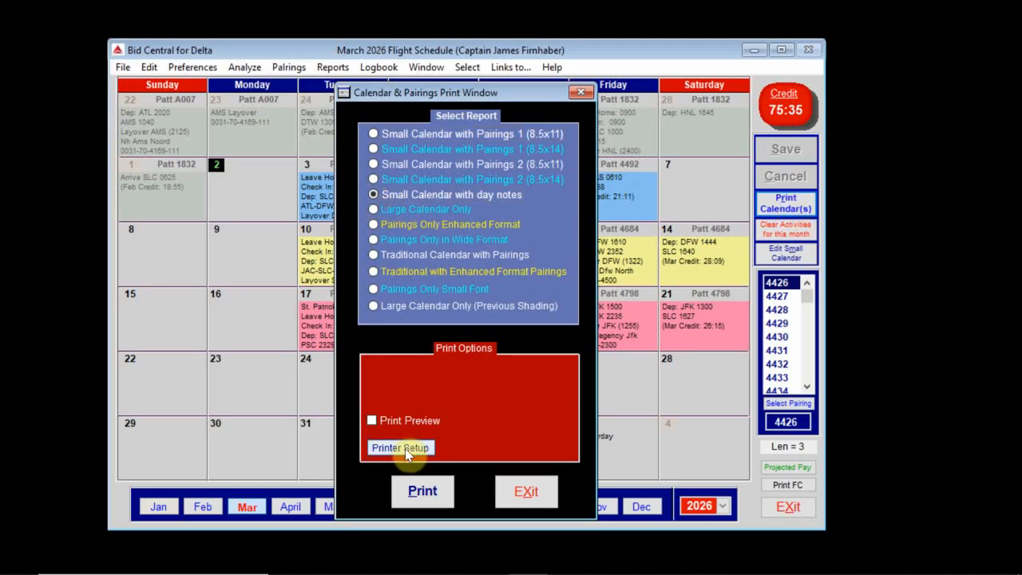
click(372, 420)
click(422, 495)
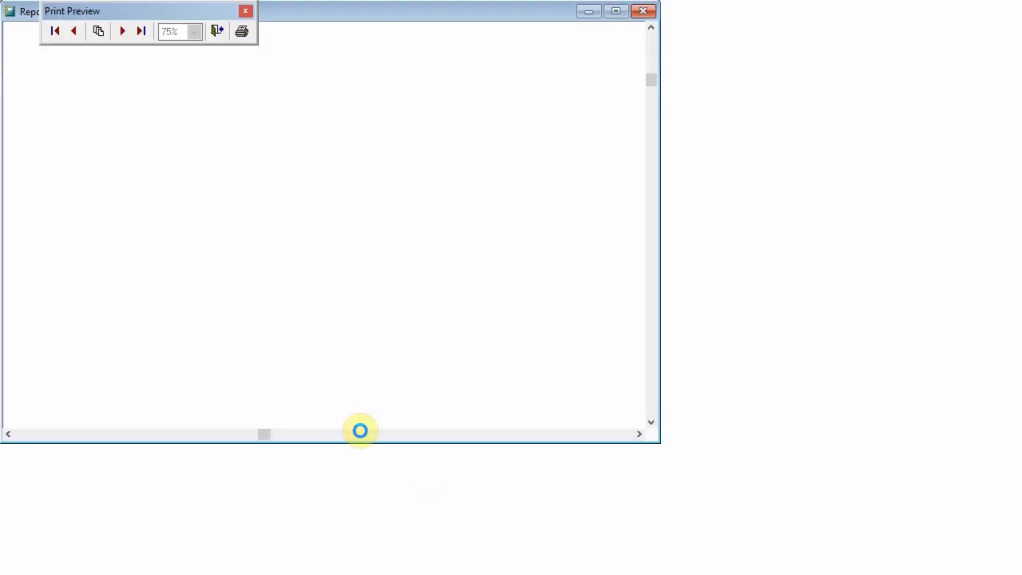
scroll(376, 107, down, 10)
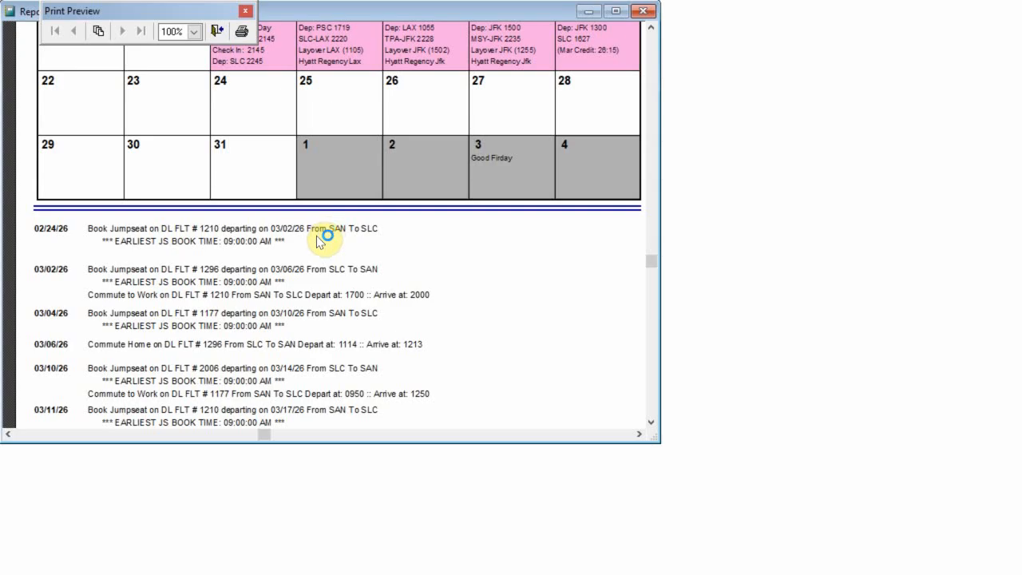
scroll(319, 242, down, 1)
scroll(320, 241, down, 3)
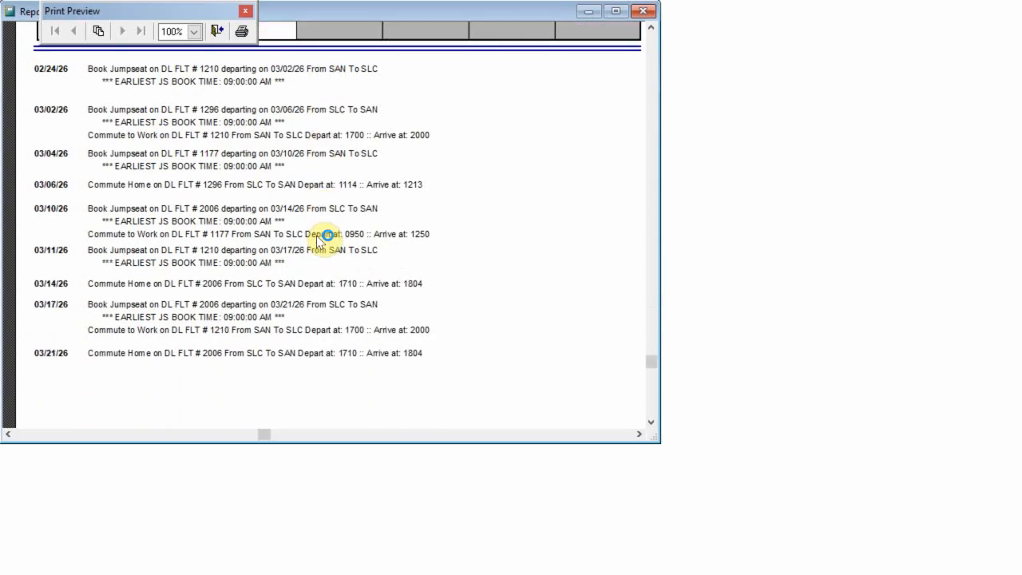
scroll(320, 240, up, 14)
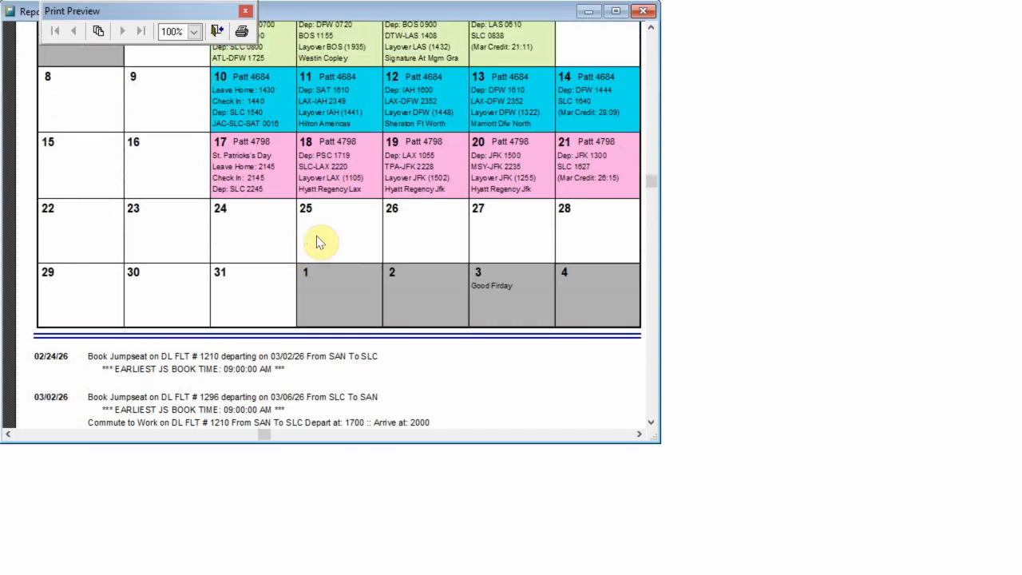
scroll(318, 242, down, 14)
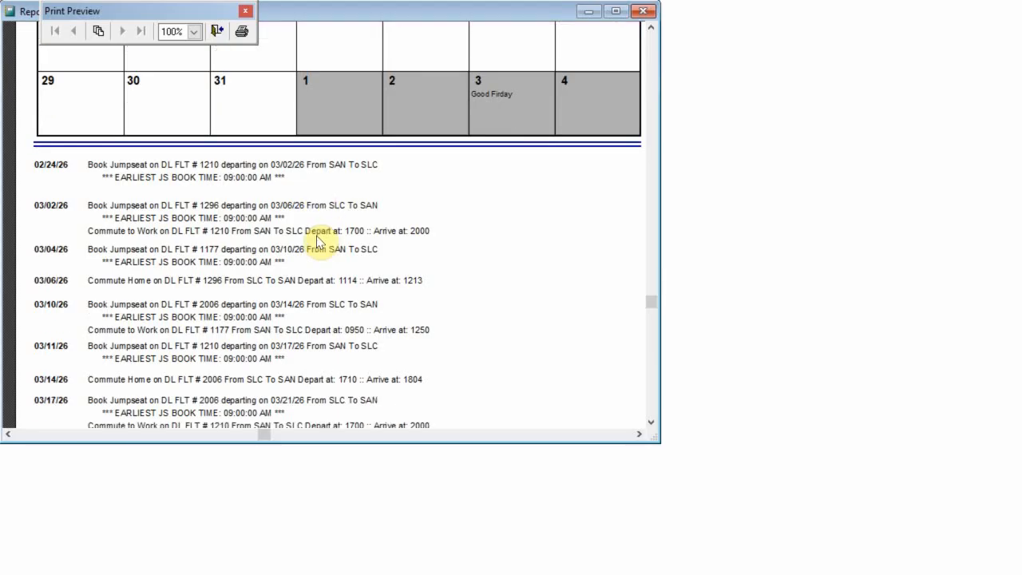
scroll(318, 242, up, 3)
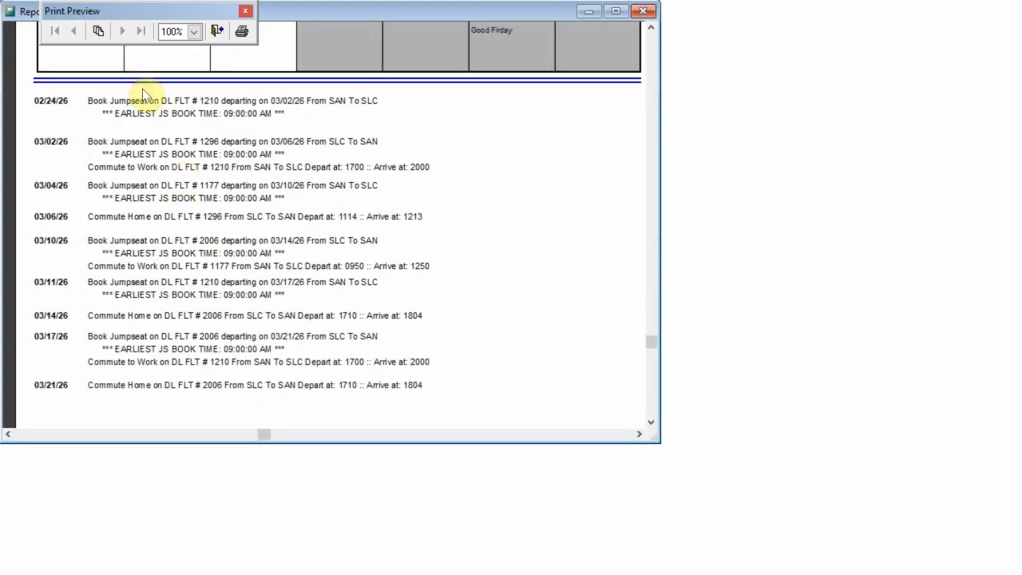
scroll(202, 216, up, 14)
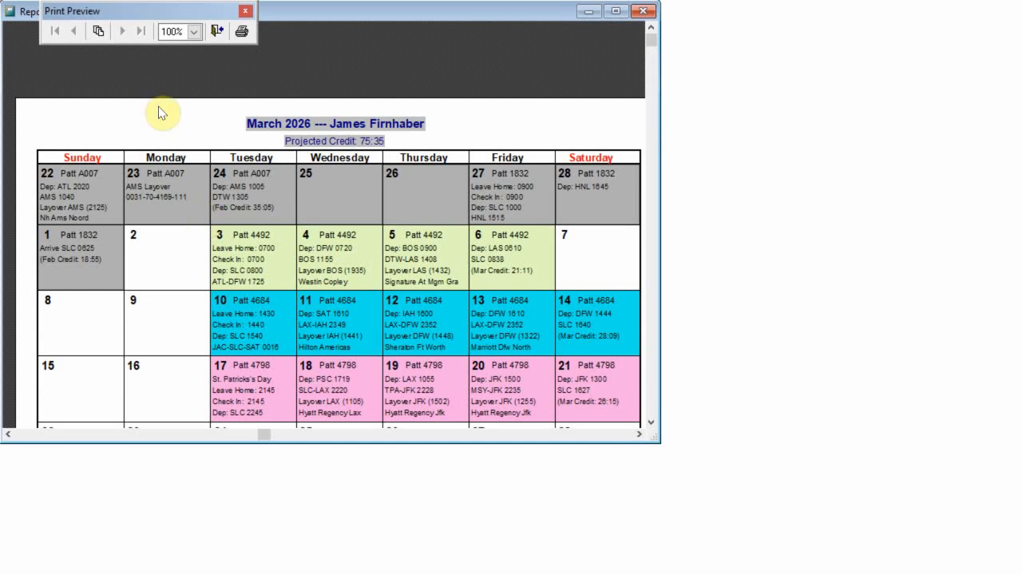
click(215, 32)
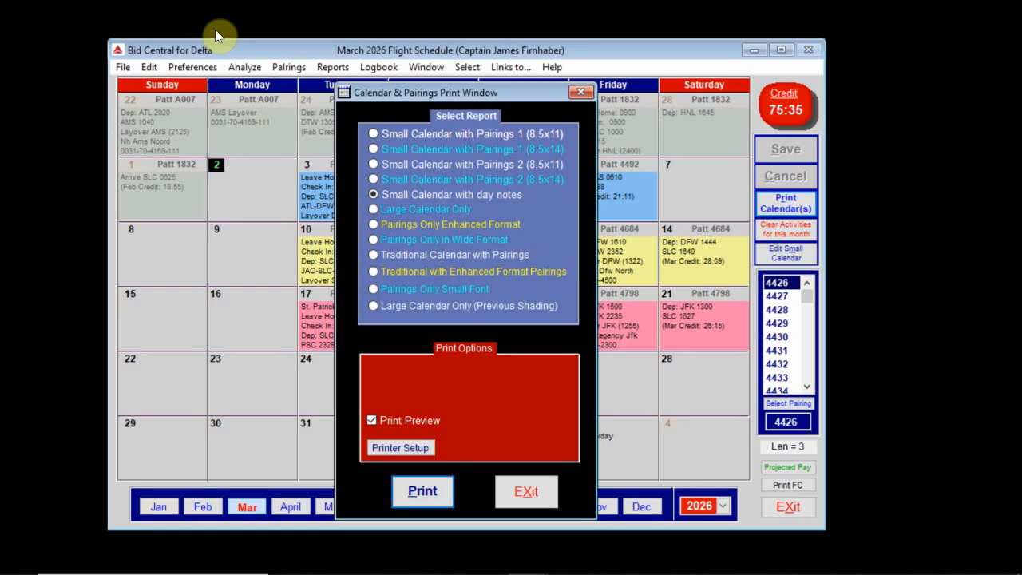
click(538, 500)
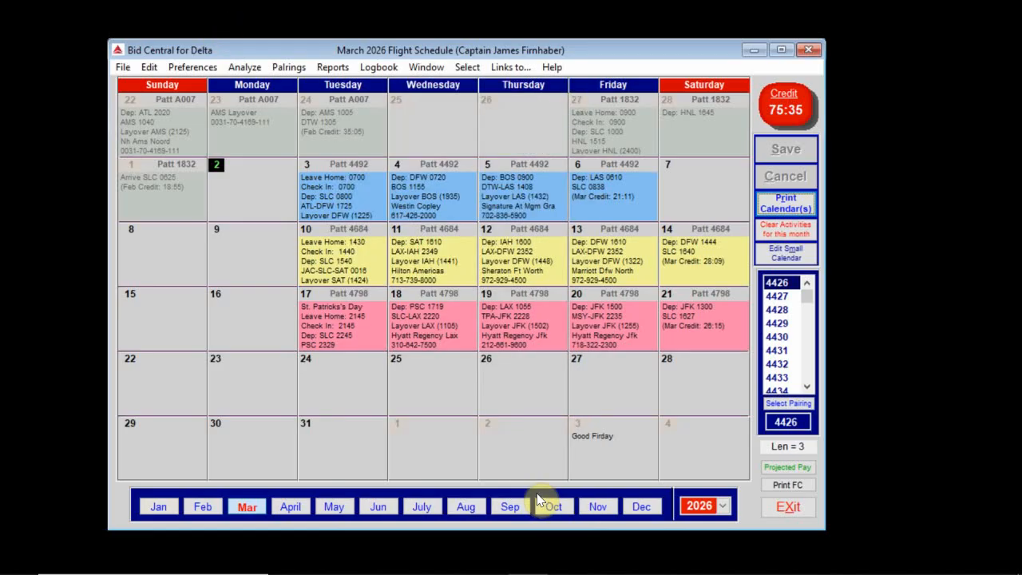
click(338, 70)
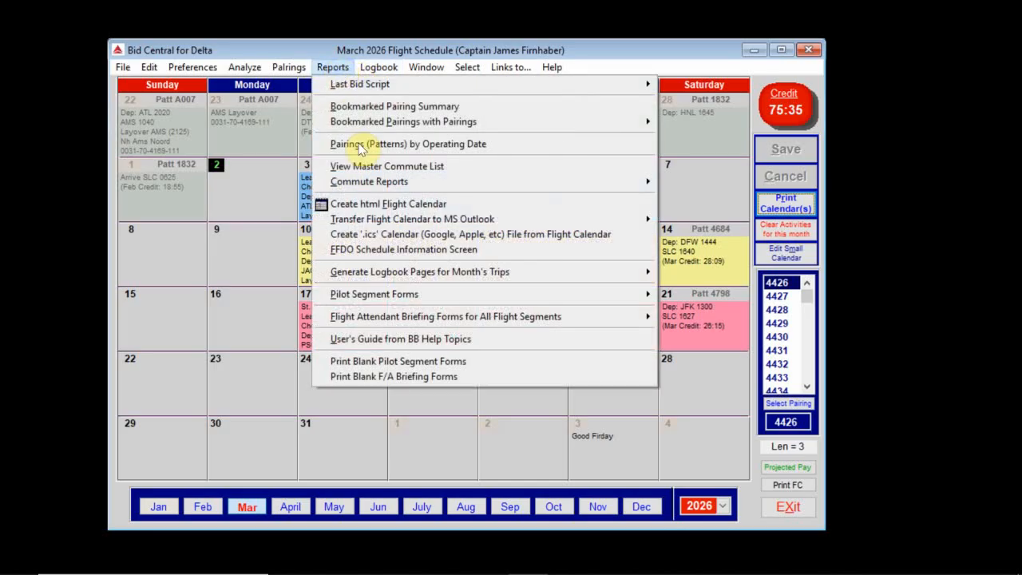
mouse_move(370, 184)
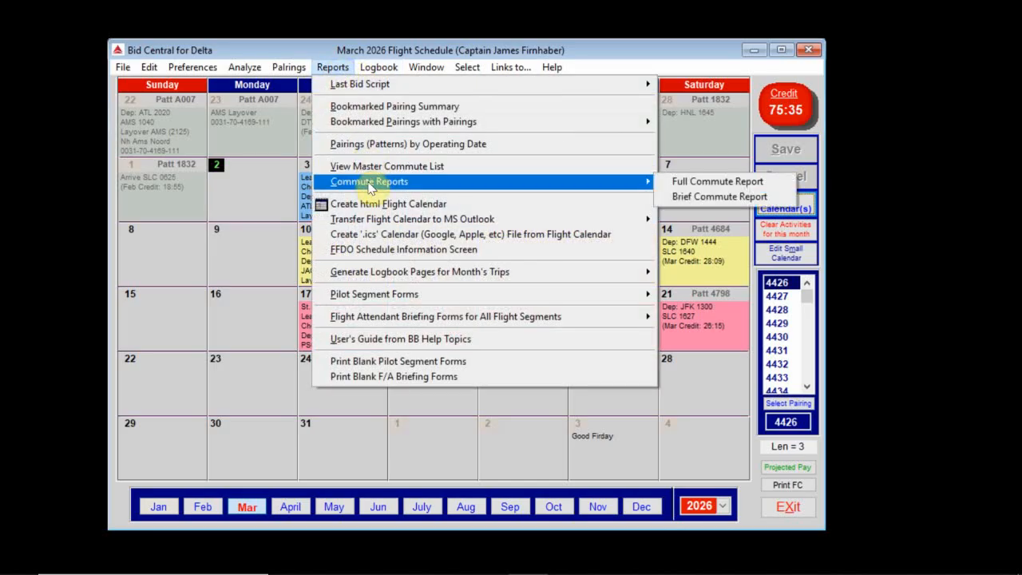
click(702, 196)
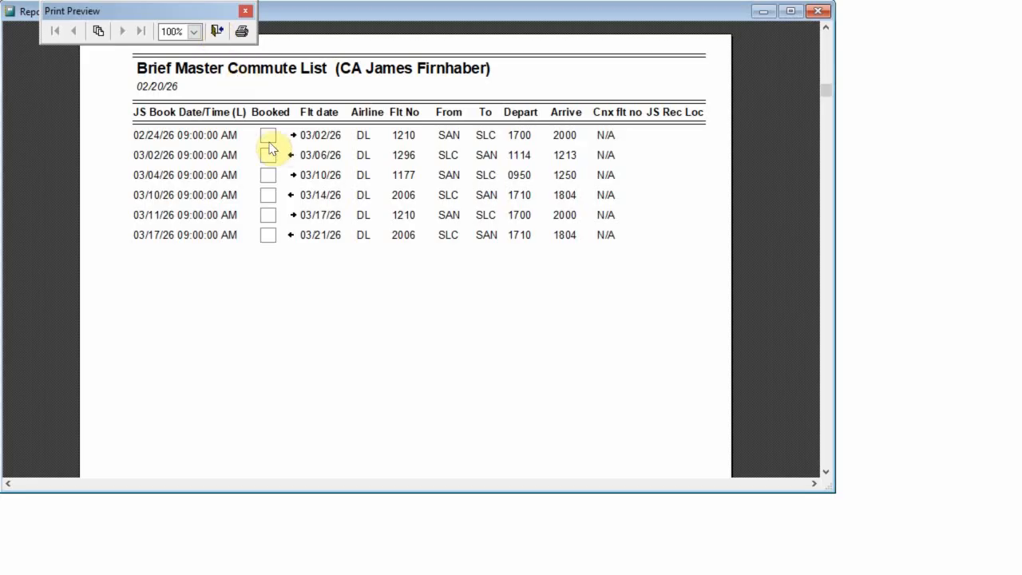
click(217, 32)
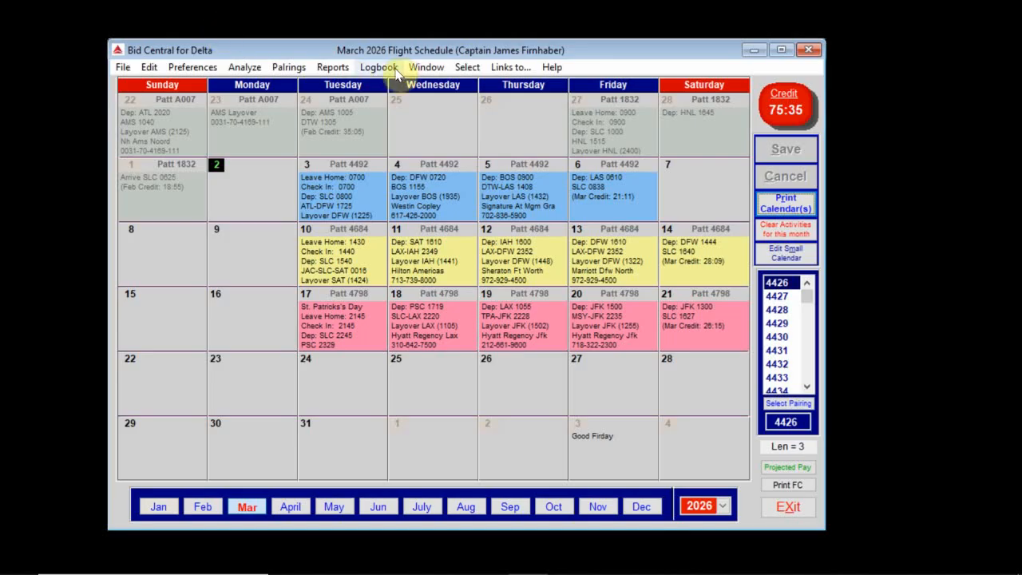
Step: In the master commute list, mark the 03/02/26 DL 1210 row booked and enter its jumpseat record locator
click(335, 69)
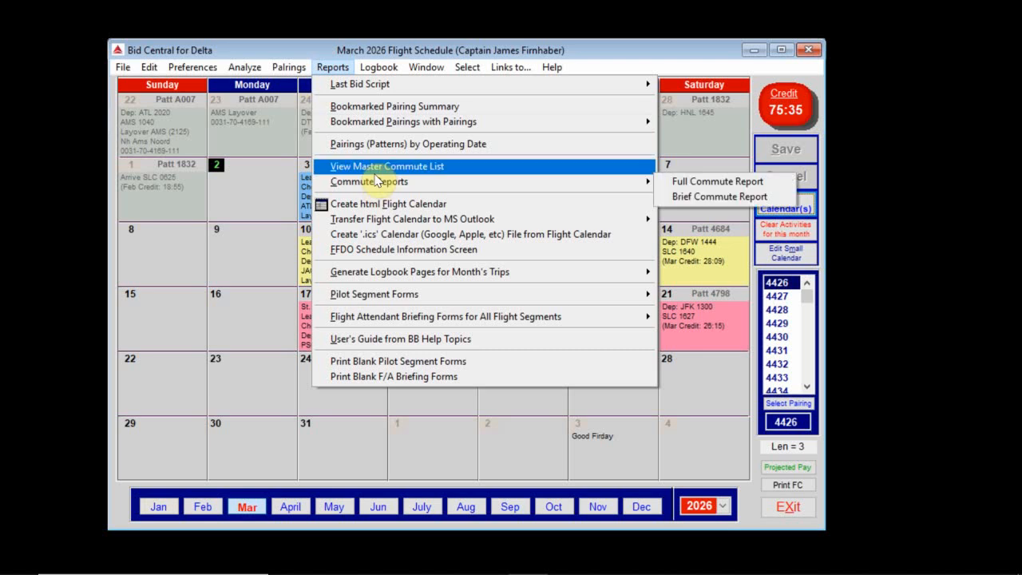
click(367, 166)
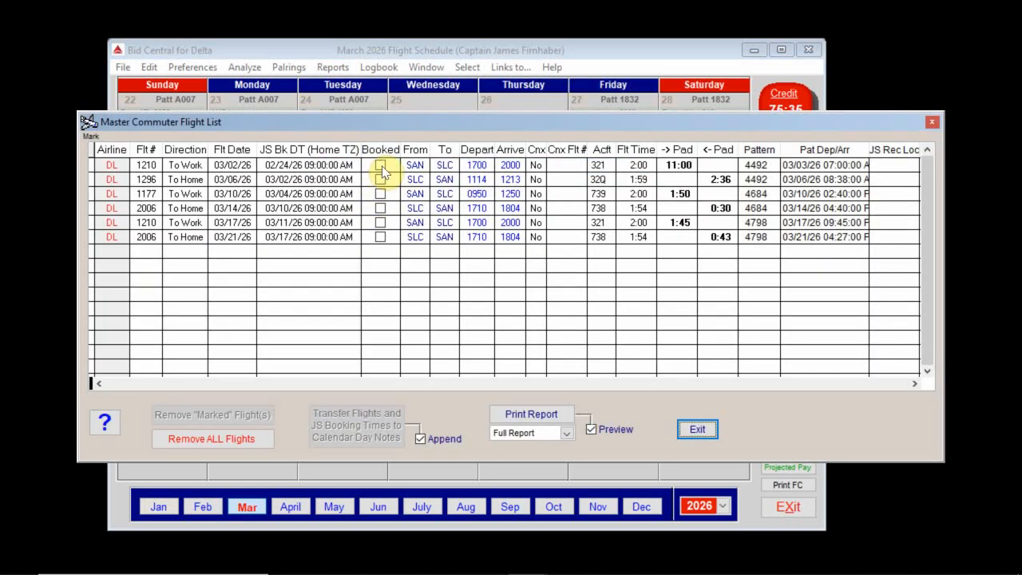
click(381, 167)
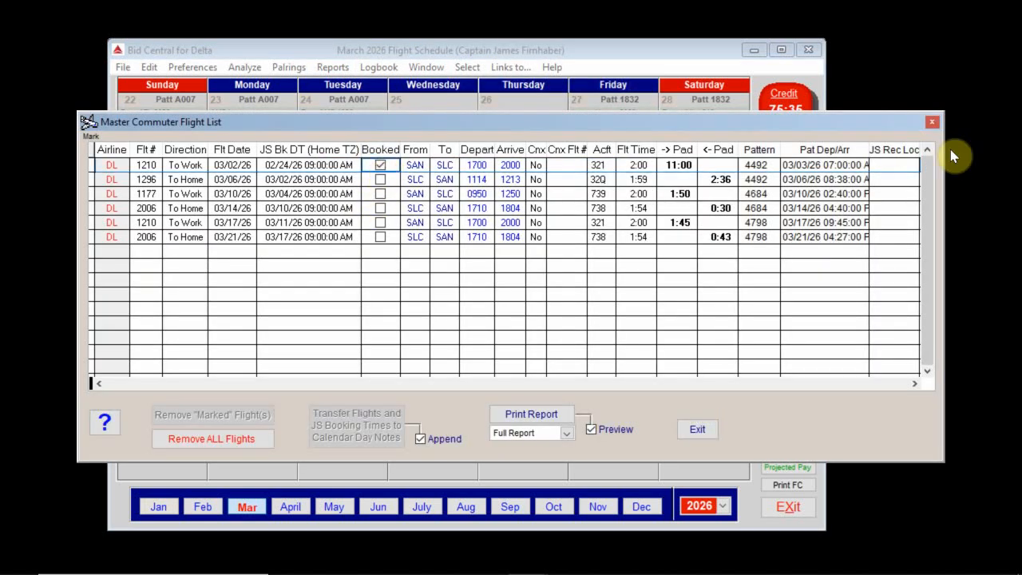
click(882, 165)
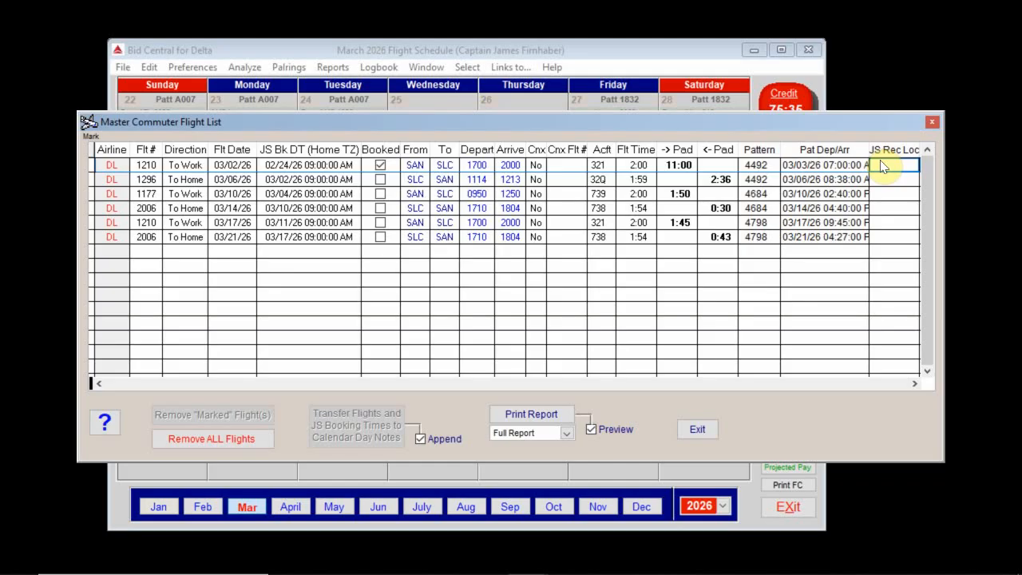
key(Return)
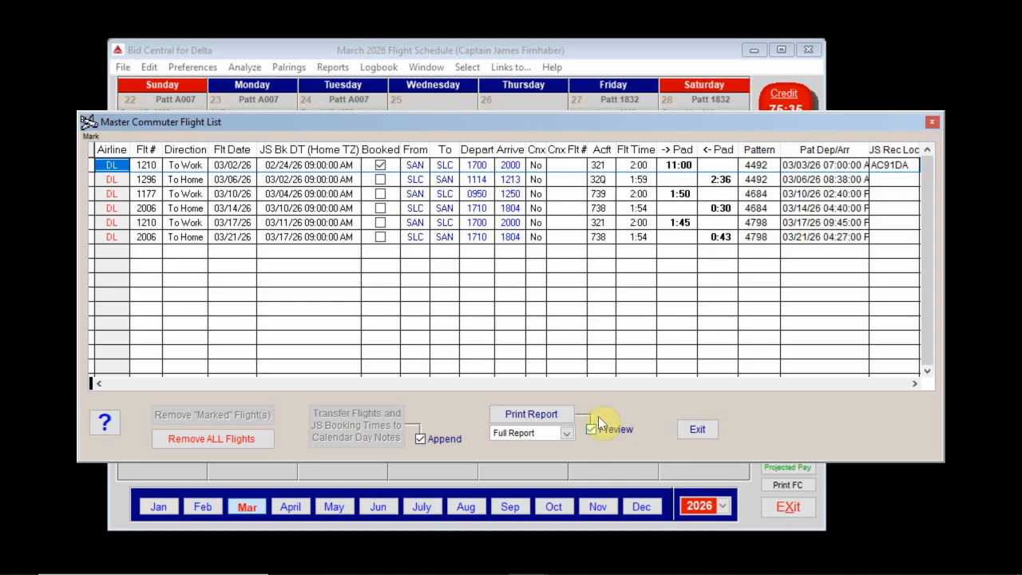
Step: Preview the commute list as a Brief Report
click(565, 436)
click(533, 457)
click(536, 412)
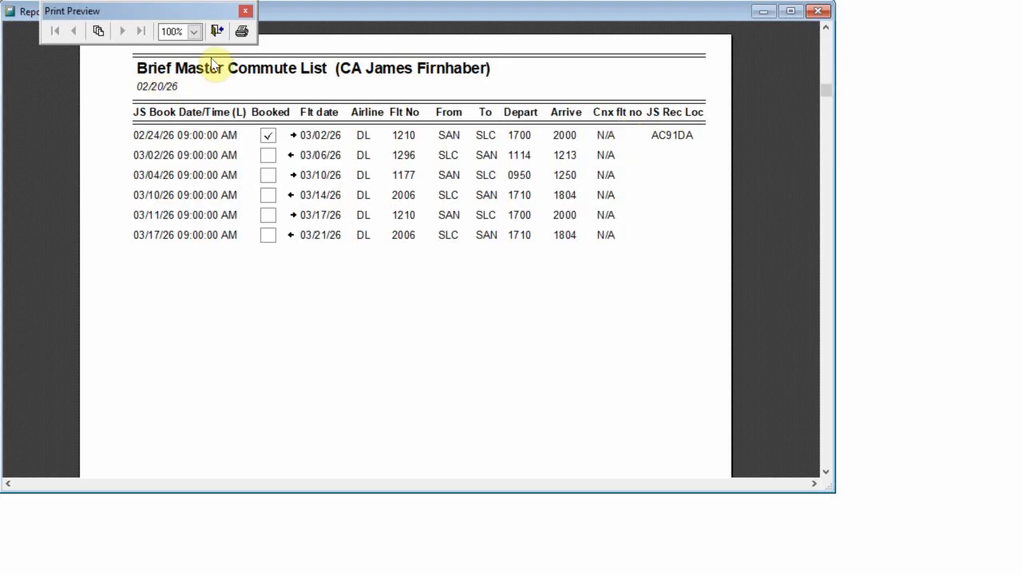
click(216, 30)
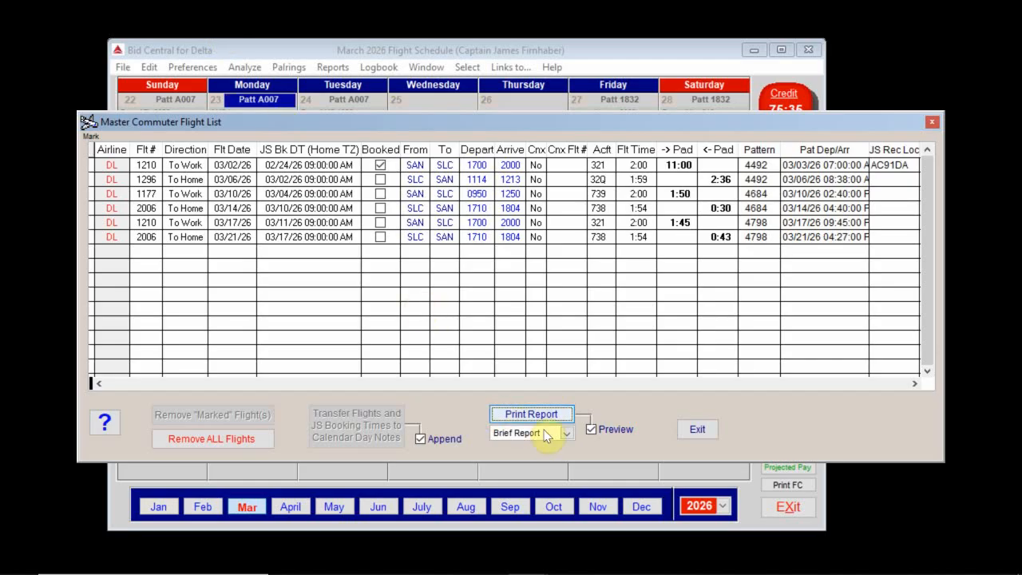
Step: Preview the Full Report of the six commute flights, then exit the master commute list
click(568, 433)
click(550, 450)
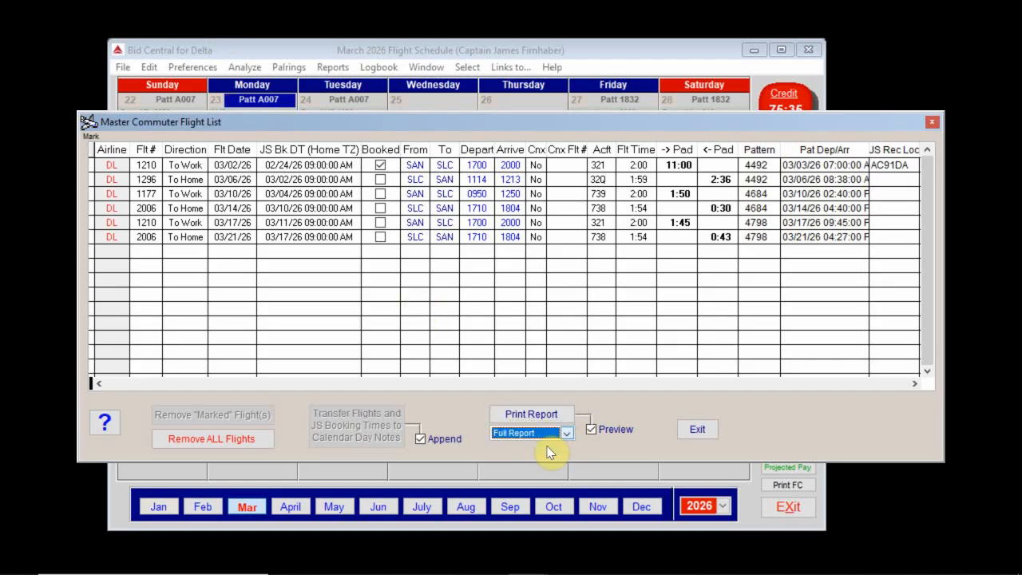
click(543, 417)
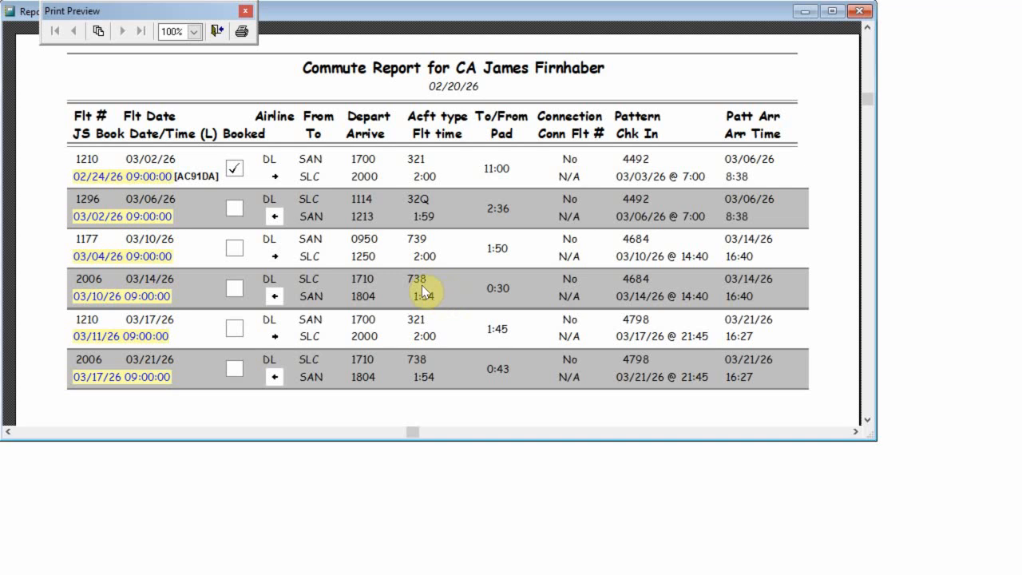
click(224, 34)
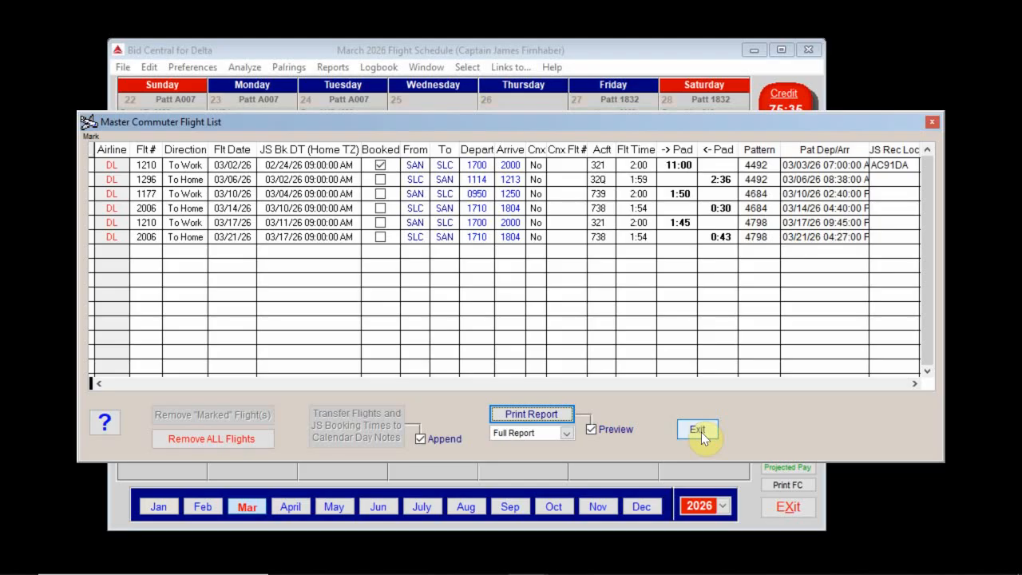
click(699, 431)
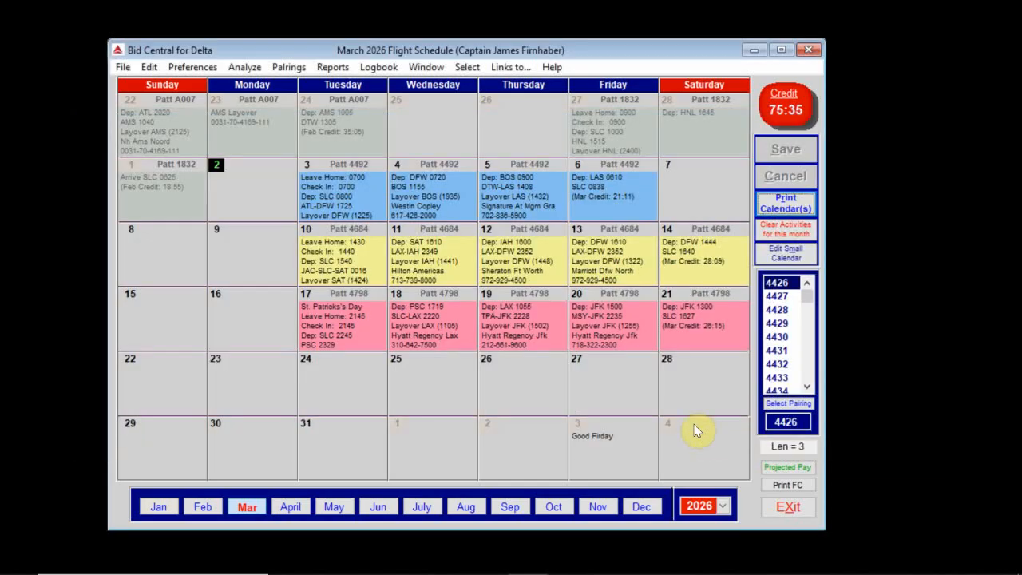